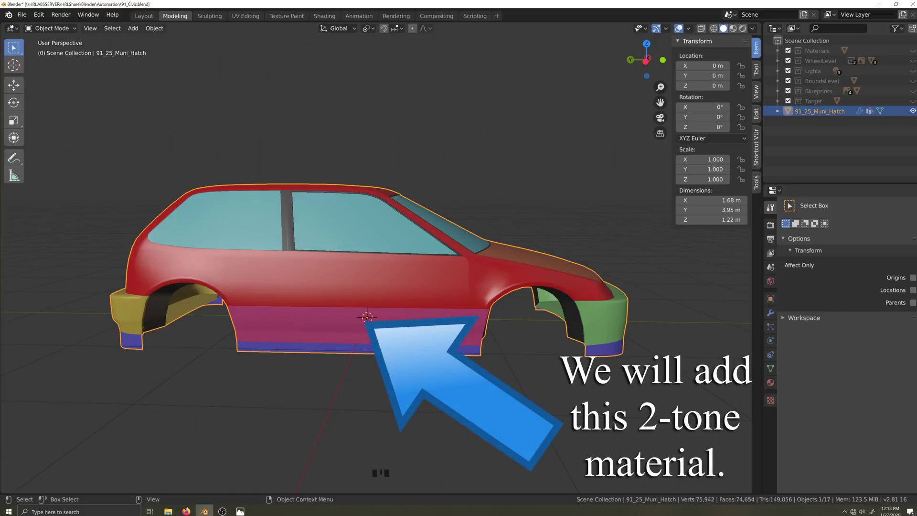
{"action": "scroll", "coordinate": [527, 382], "scroll_direction": "down", "scroll_amount": 1}
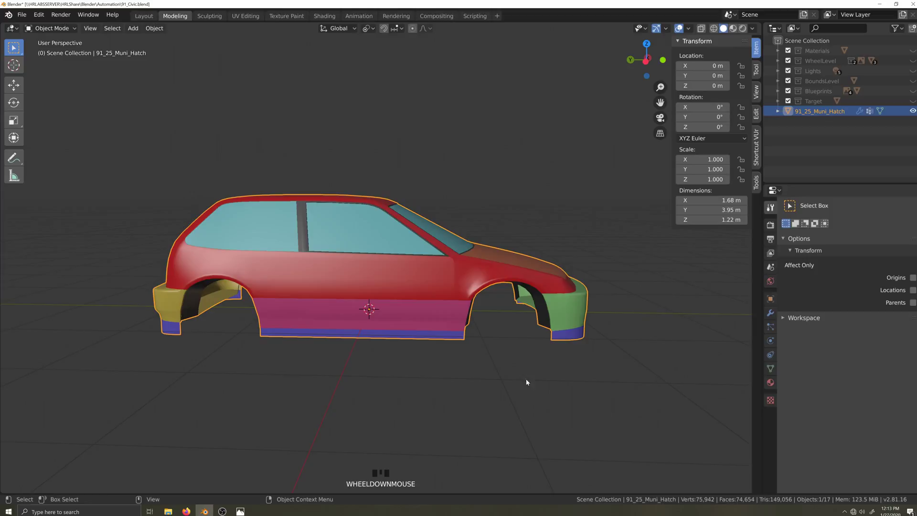
{"action": "middle_click_drag", "start_coordinate": [429, 298], "coordinate": [453, 347]}
{"action": "scroll", "coordinate": [452, 347], "scroll_direction": "up", "scroll_amount": 1}
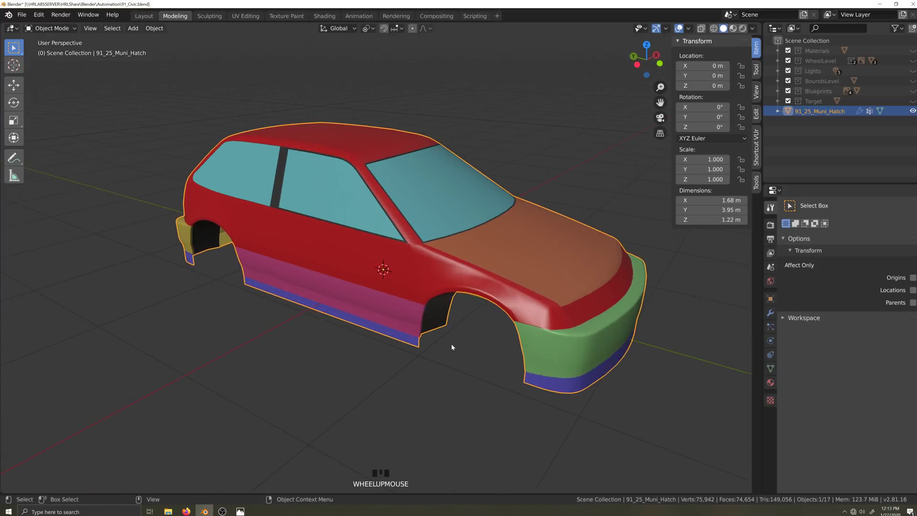
{"action": "left_click", "coordinate": [461, 418]}
{"action": "key", "text": "shift+grave"}
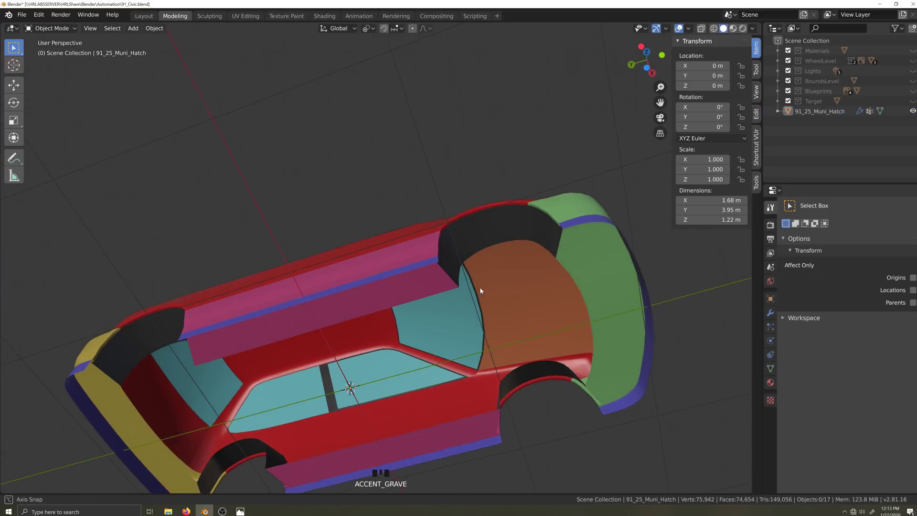
{"action": "middle_click_drag", "start_coordinate": [429, 300], "coordinate": [410, 410]}
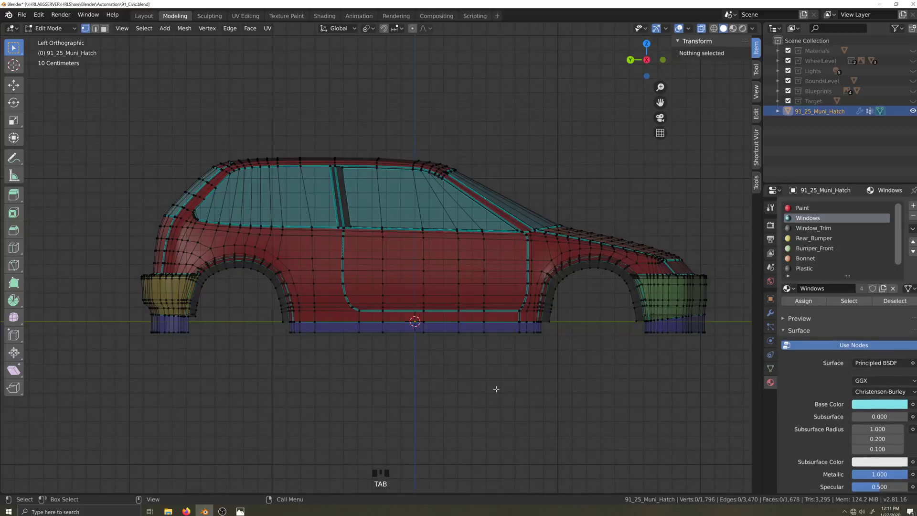
Select the horizontal face loops across the lower door and side panel, from mid-door down to just above the purple lip.
{"action": "scroll", "coordinate": [471, 334], "scroll_direction": "up", "scroll_amount": 3}
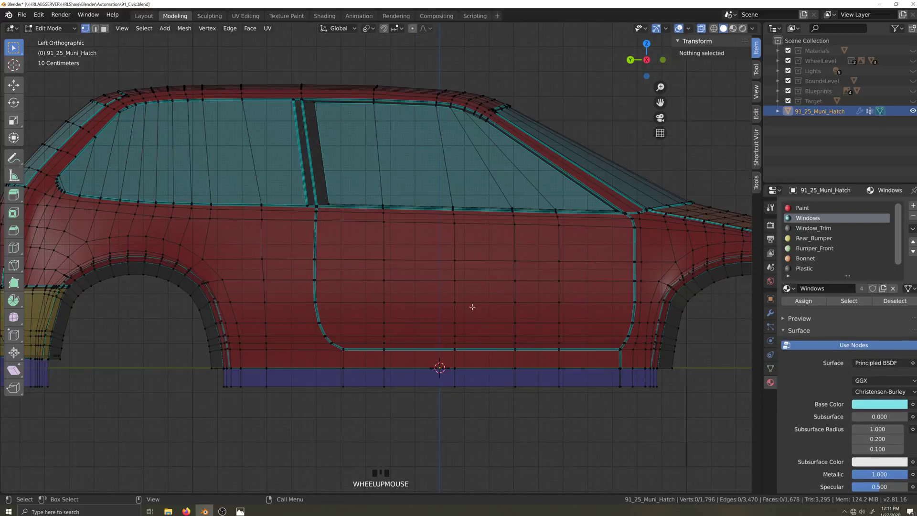
{"action": "left_click", "coordinate": [478, 301], "text": "alt+shift"}
{"action": "left_click", "coordinate": [478, 323], "text": "alt+shift"}
{"action": "left_click", "coordinate": [479, 335], "text": "alt+shift"}
{"action": "left_click", "coordinate": [479, 343], "text": "alt+shift"}
{"action": "key", "text": "3"}
{"action": "key", "text": "alt+z"}
{"action": "left_click", "coordinate": [264, 348], "text": "alt+shift"}
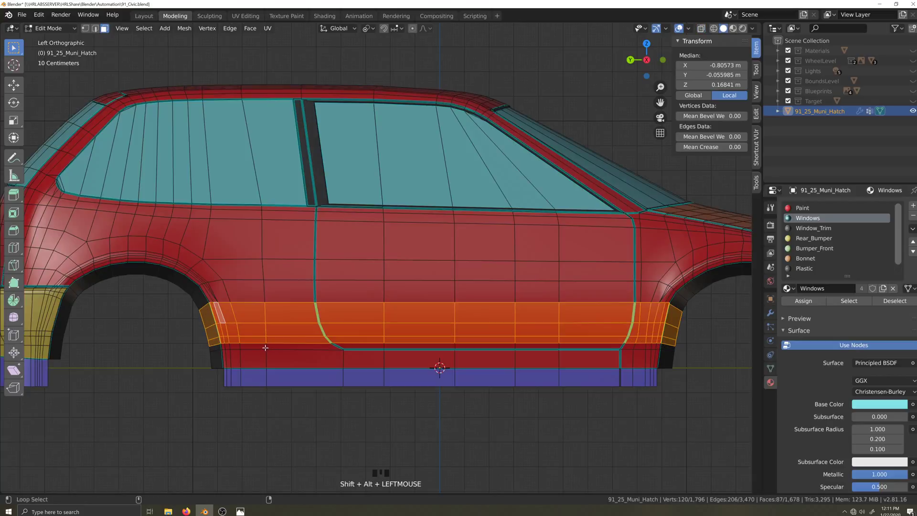
{"action": "left_click", "coordinate": [263, 359], "text": "alt+shift"}
Extend the face selection to the underside faces of the sill, leaving out the purple lip strip.
{"action": "middle_click_drag", "start_coordinate": [519, 425], "coordinate": [488, 360]}
{"action": "left_click", "coordinate": [428, 387], "text": "alt+shift"}
{"action": "left_click", "coordinate": [342, 307], "text": "alt+shift"}
{"action": "key", "text": "l"}
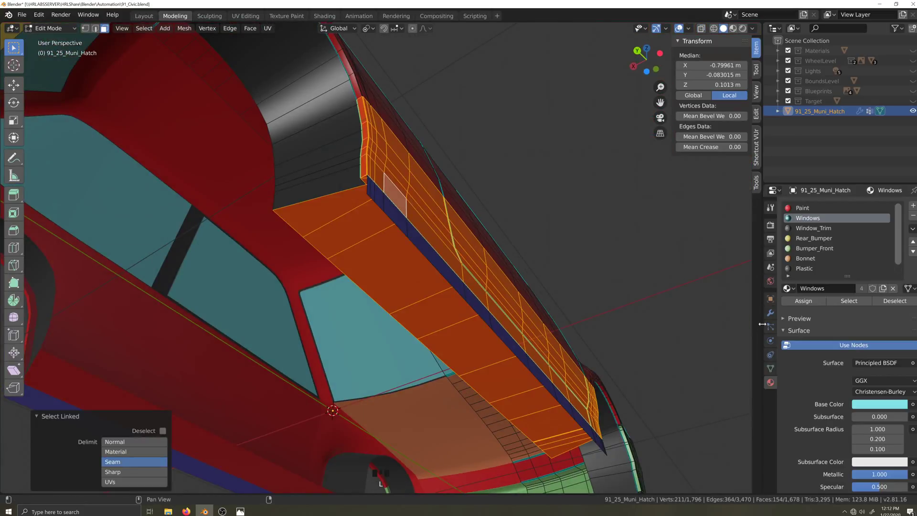
Add a new material slot to the car body and move it up to sit directly below Paint.
{"action": "left_click", "coordinate": [913, 207]}
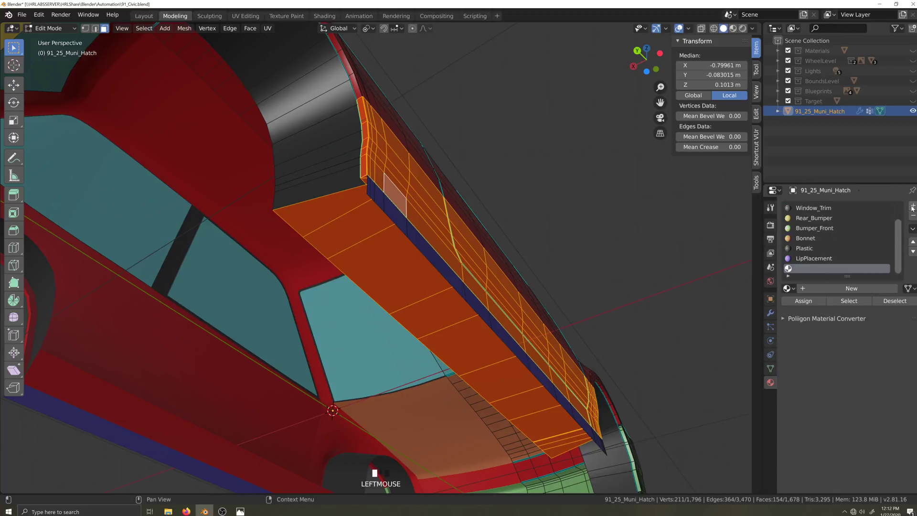
{"action": "left_click", "coordinate": [913, 242]}
{"action": "left_click", "coordinate": [913, 241]}
{"action": "left_click", "coordinate": [913, 242]}
{"action": "left_click", "coordinate": [912, 242]}
{"action": "left_click", "coordinate": [912, 242]}
{"action": "left_click", "coordinate": [913, 241]}
{"action": "scroll", "coordinate": [876, 251], "scroll_direction": "up", "scroll_amount": 1}
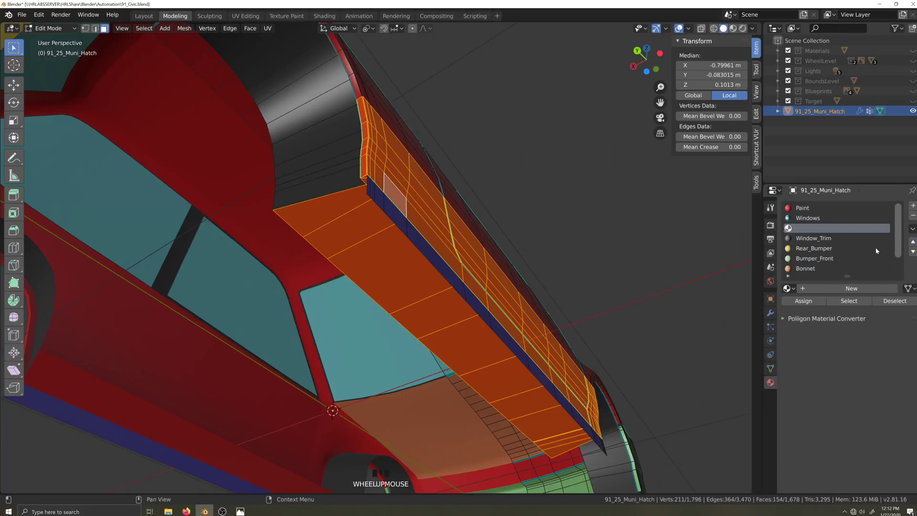
{"action": "left_click", "coordinate": [913, 242]}
Put the existing Paint_Two_Tone material in the new slot and assign it to the selected lower side and sill faces.
{"action": "left_click", "coordinate": [791, 289]}
{"action": "type", "text": "two"}
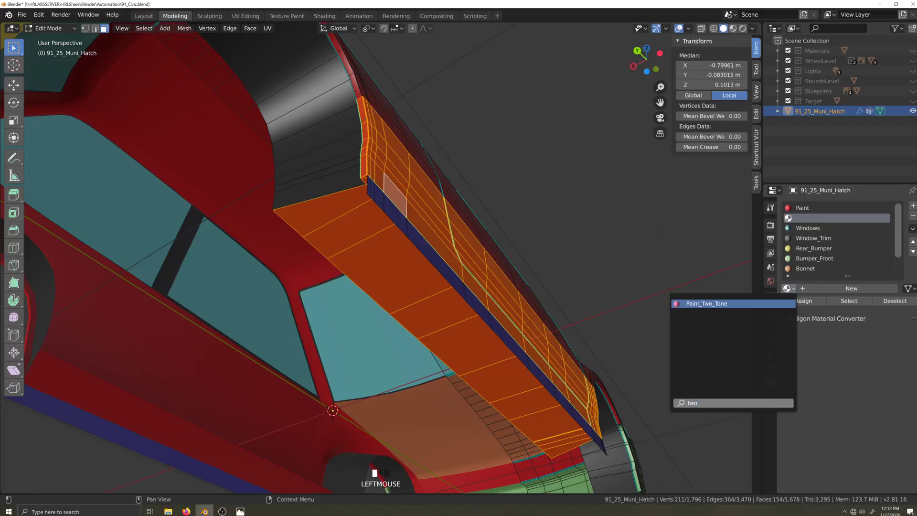
{"action": "key", "text": "Return"}
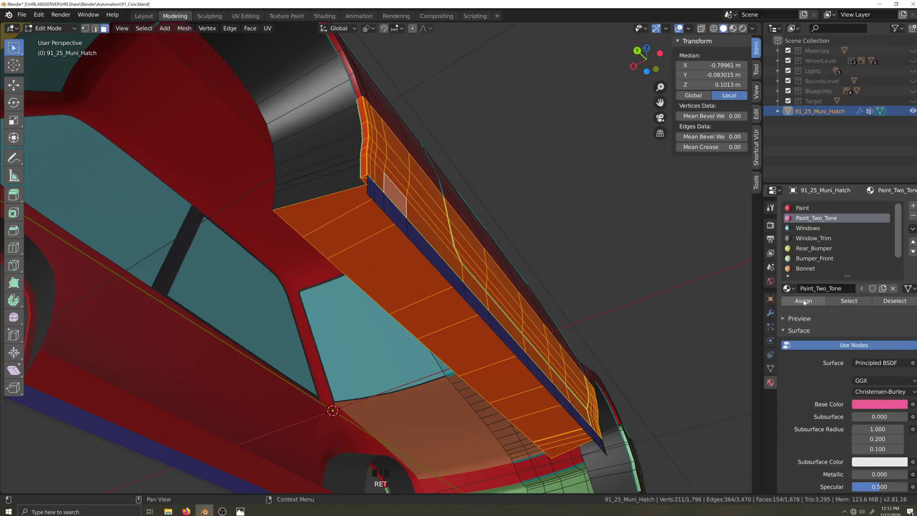
{"action": "left_click", "coordinate": [804, 302]}
{"action": "scroll", "coordinate": [636, 302], "scroll_direction": "down", "scroll_amount": 3}
{"action": "key", "text": "Tab"}
{"action": "left_click", "coordinate": [652, 320]}
{"action": "key", "text": "grave"}
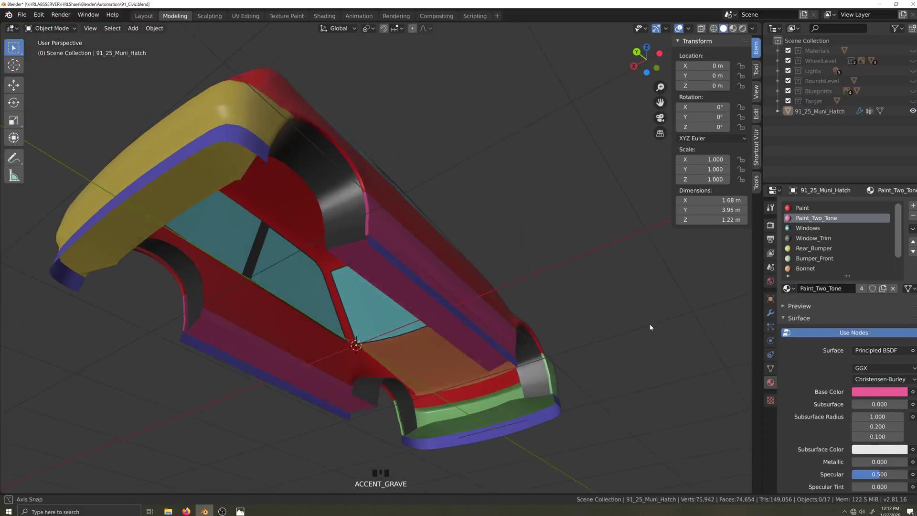
{"action": "middle_click_drag", "start_coordinate": [650, 327], "coordinate": [586, 413]}
Assign Paint_Two_Tone to the remaining face strips along the bottom edge of the door and the sill.
{"action": "scroll", "coordinate": [562, 414], "scroll_direction": "up", "scroll_amount": 3}
{"action": "left_click", "coordinate": [569, 413]}
{"action": "key", "text": "Tab"}
{"action": "scroll", "coordinate": [573, 405], "scroll_direction": "down", "scroll_amount": 1}
{"action": "left_click_drag", "start_coordinate": [323, 337], "coordinate": [628, 350]}
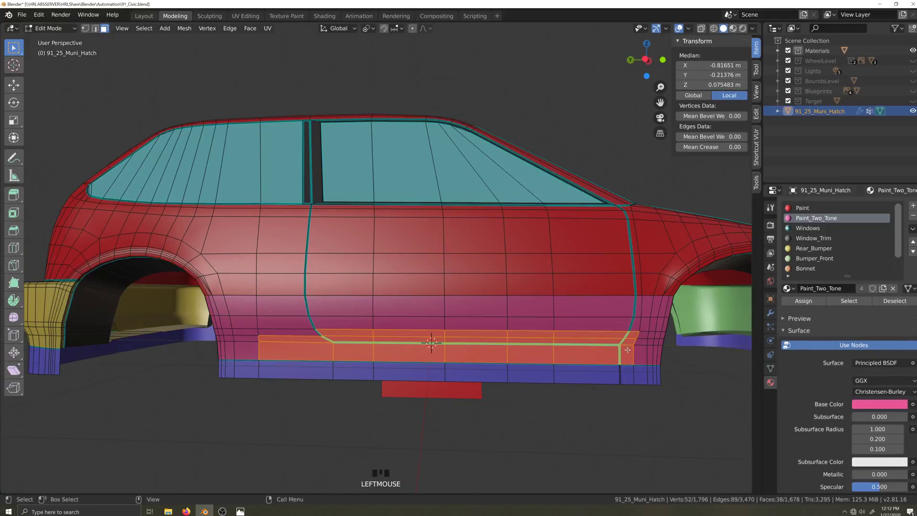
{"action": "left_click", "coordinate": [804, 301]}
{"action": "key", "text": "Tab"}
{"action": "left_click", "coordinate": [578, 442]}
Select the inner bottom edge vertices of the front bumper's underside and flatten them by scaling Z to 0.
{"action": "key", "text": "grave"}
{"action": "mouse_move", "coordinate": [576, 451]}
{"action": "middle_mouse_down"}
{"action": "mouse_move", "coordinate": [574, 460]}
{"action": "mouse_move", "coordinate": [579, 387]}
{"action": "mouse_move", "coordinate": [443, 377]}
{"action": "mouse_move", "coordinate": [451, 366]}
{"action": "mouse_move", "coordinate": [494, 380]}
{"action": "mouse_move", "coordinate": [492, 408]}
{"action": "mouse_move", "coordinate": [568, 358]}
{"action": "mouse_move", "coordinate": [637, 431]}
{"action": "mouse_move", "coordinate": [495, 377]}
{"action": "mouse_move", "coordinate": [438, 377]}
{"action": "mouse_move", "coordinate": [437, 346]}
{"action": "mouse_move", "coordinate": [502, 352]}
{"action": "mouse_move", "coordinate": [506, 366]}
{"action": "mouse_move", "coordinate": [544, 377]}
{"action": "mouse_move", "coordinate": [607, 358]}
{"action": "mouse_move", "coordinate": [426, 435]}
{"action": "mouse_move", "coordinate": [536, 257]}
{"action": "mouse_move", "coordinate": [508, 283]}
{"action": "mouse_move", "coordinate": [506, 261]}
{"action": "mouse_move", "coordinate": [440, 288]}
{"action": "middle_mouse_up"}
{"action": "left_click", "coordinate": [508, 283]}
{"action": "key", "text": "Tab"}
{"action": "key", "text": "1"}
{"action": "left_click", "coordinate": [449, 269]}
{"action": "left_click", "coordinate": [545, 254], "text": "ctrl+shift"}
{"action": "mouse_move", "coordinate": [544, 254]}
{"action": "middle_mouse_down"}
{"action": "mouse_move", "coordinate": [569, 296]}
{"action": "mouse_move", "coordinate": [481, 303]}
{"action": "mouse_move", "coordinate": [553, 267]}
{"action": "middle_mouse_up"}
{"action": "left_click", "coordinate": [553, 265], "text": "ctrl"}
{"action": "key", "text": "s"}
{"action": "key", "text": "z"}
{"action": "key", "text": "0"}
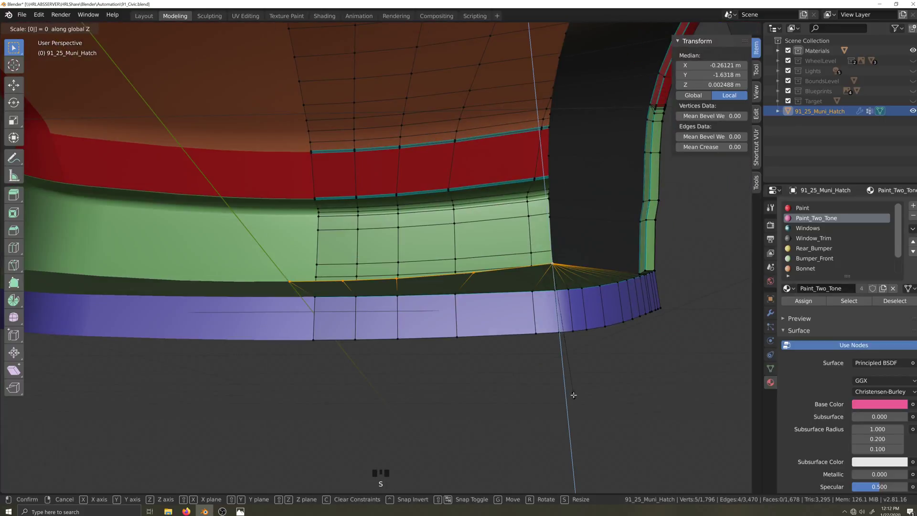
{"action": "key", "text": "Return"}
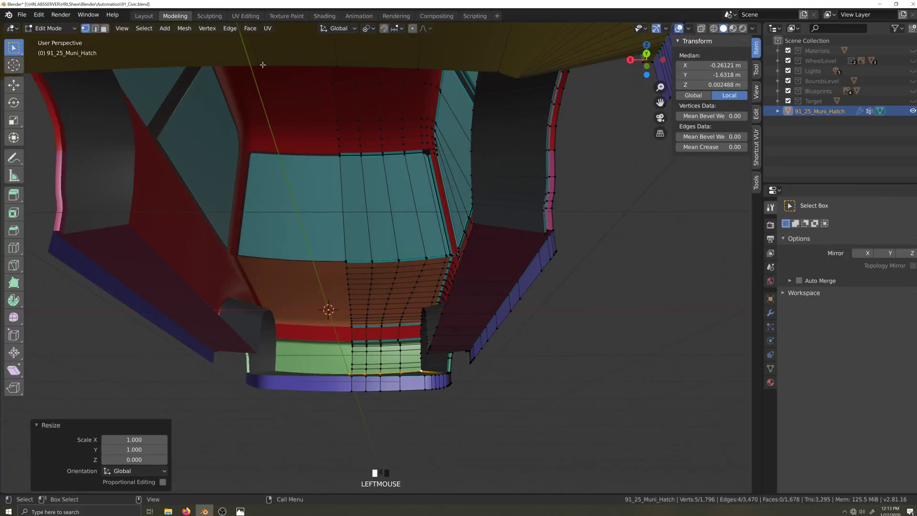
Select the inner bottom edge vertices of the rear bumper's underside, flatten them by scaling Z to 0, and leave Edit Mode.
{"action": "left_click", "coordinate": [261, 65], "text": "ctrl+shift"}
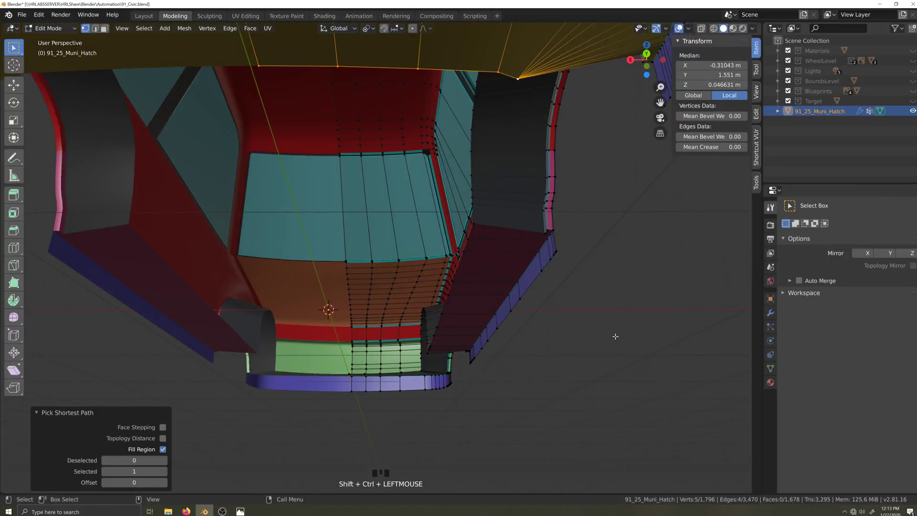
{"action": "key", "text": "s"}
{"action": "key", "text": "z"}
{"action": "key", "text": "0"}
{"action": "key", "text": "Return"}
{"action": "left_click", "coordinate": [615, 337]}
{"action": "middle_click_drag", "start_coordinate": [615, 338], "coordinate": [426, 392]}
{"action": "middle_click_drag", "start_coordinate": [425, 392], "coordinate": [468, 387], "text": "shift"}
{"action": "key", "text": "Tab"}
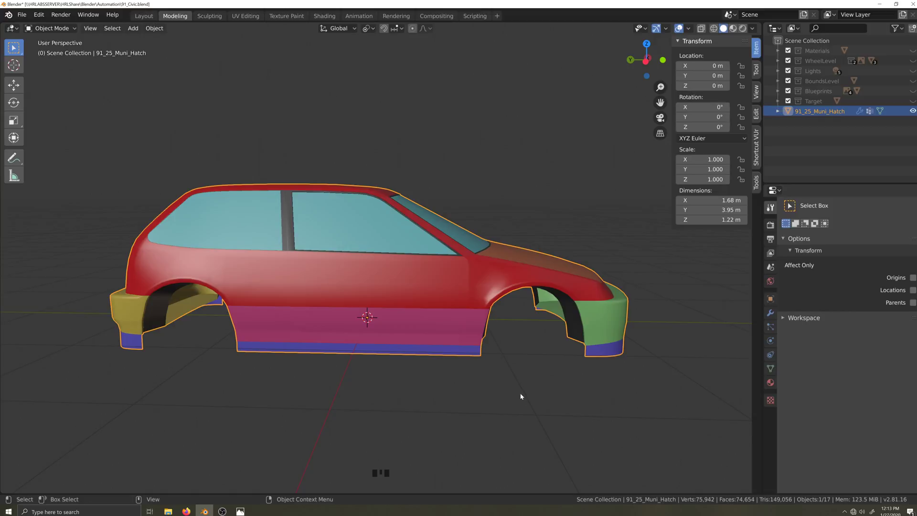
{"action": "scroll", "coordinate": [528, 385], "scroll_direction": "down", "scroll_amount": 1}
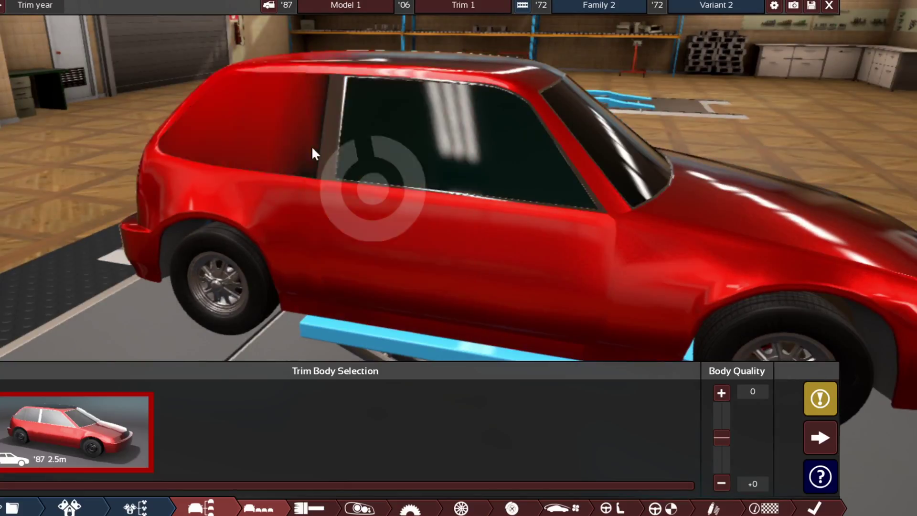
Switch to Automation and examine the imported hatchback body, especially the side windows and rear end, in the trim body view.
{"action": "left_click_drag", "start_coordinate": [136, 87], "coordinate": [356, 81]}
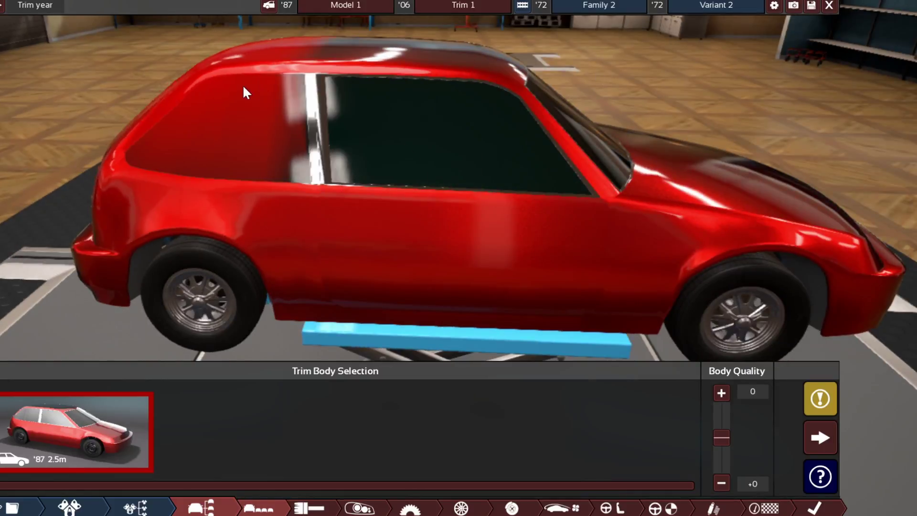
{"action": "left_click_drag", "start_coordinate": [109, 160], "coordinate": [204, 169]}
{"action": "left_click_drag", "start_coordinate": [110, 191], "coordinate": [144, 157]}
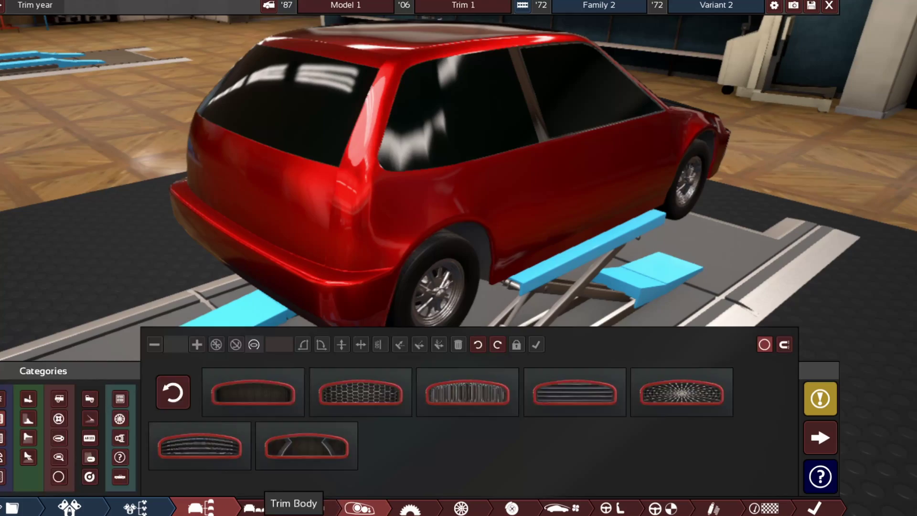
{"action": "left_click", "coordinate": [205, 507]}
{"action": "scroll", "coordinate": [677, 307], "scroll_direction": "up", "scroll_amount": 5}
{"action": "mouse_move", "coordinate": [610, 322]}
{"action": "left_mouse_down"}
{"action": "mouse_move", "coordinate": [380, 234]}
{"action": "mouse_move", "coordinate": [638, 340]}
{"action": "mouse_move", "coordinate": [767, 272]}
{"action": "mouse_move", "coordinate": [443, 223]}
{"action": "mouse_move", "coordinate": [691, 300]}
{"action": "mouse_move", "coordinate": [880, 266]}
{"action": "mouse_move", "coordinate": [386, 314]}
{"action": "mouse_move", "coordinate": [234, 312]}
{"action": "left_mouse_up"}
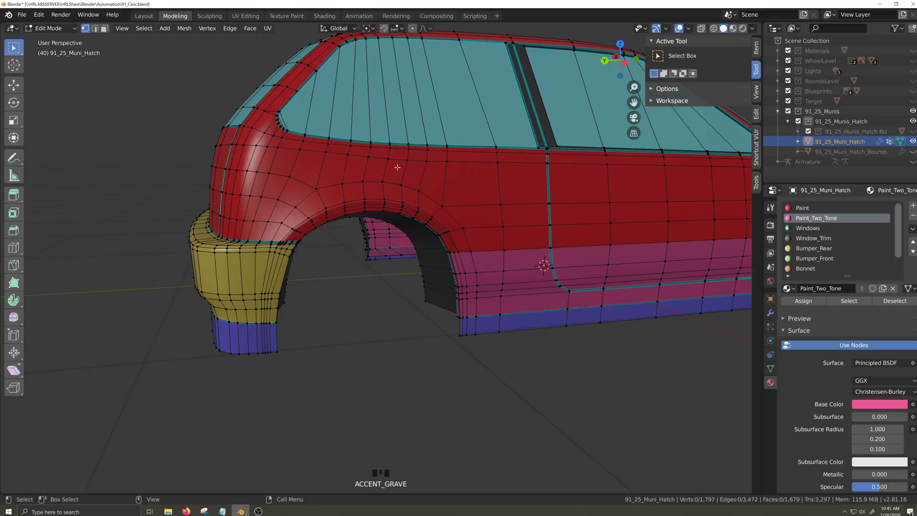
Back in Blender, hide the two quarter-panel faces diagonally above the front and rear of the rear wheel arch.
{"action": "middle_click_drag", "start_coordinate": [492, 288], "coordinate": [490, 294]}
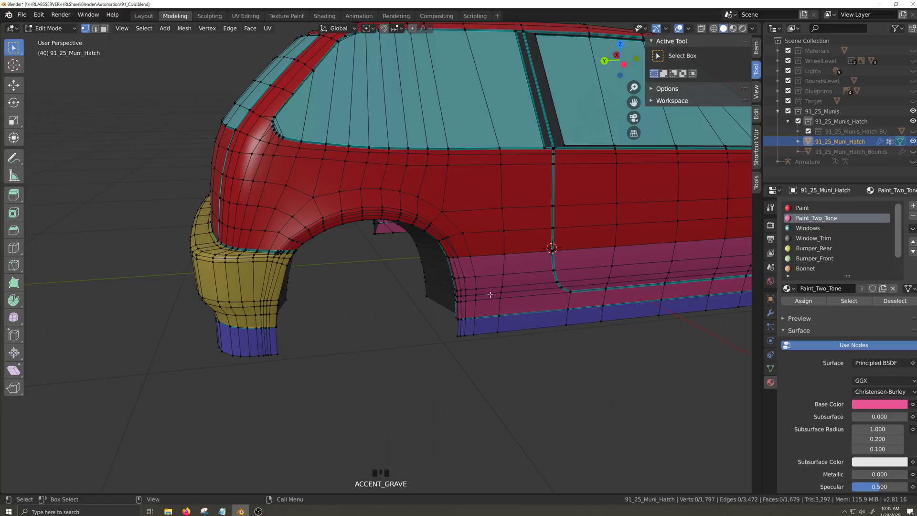
{"action": "key", "text": "3"}
{"action": "left_click", "coordinate": [468, 185]}
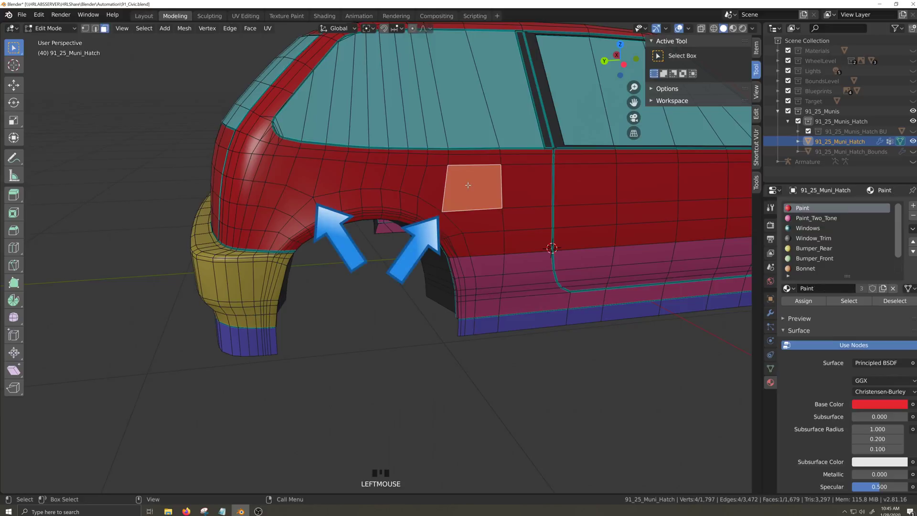
{"action": "key", "text": "h"}
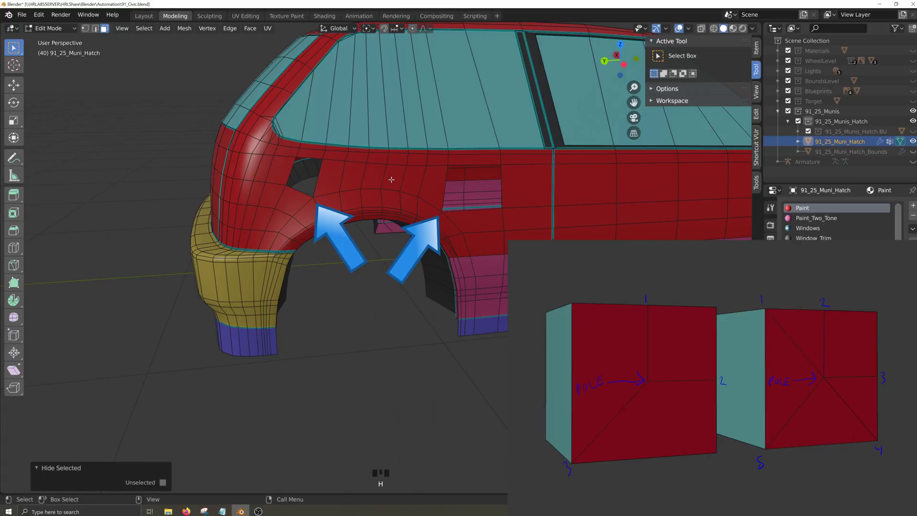
Add a centred loop cut through the faces above the rear wheel arch and another down the panel ahead of the arch.
{"action": "key", "text": "ctrl+r"}
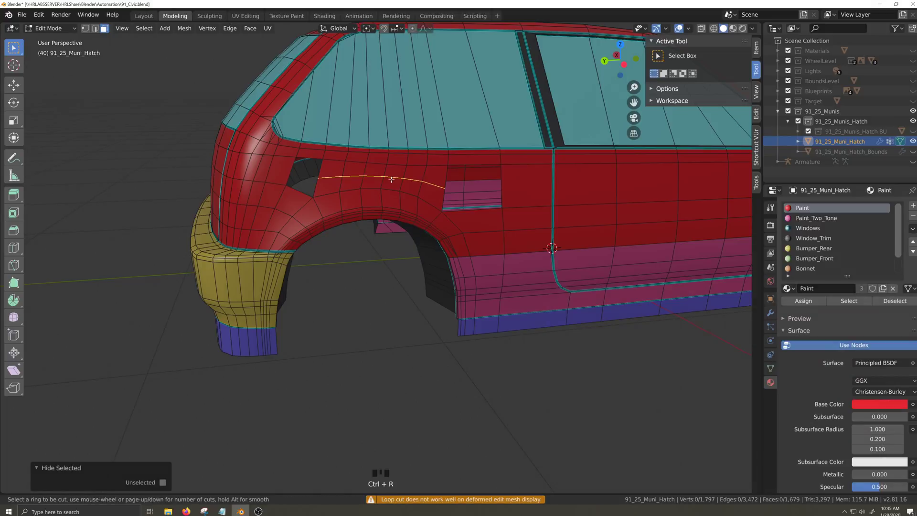
{"action": "left_click", "coordinate": [391, 180]}
{"action": "right_click", "coordinate": [392, 180]}
{"action": "key", "text": "ctrl+r"}
{"action": "left_click", "coordinate": [486, 232]}
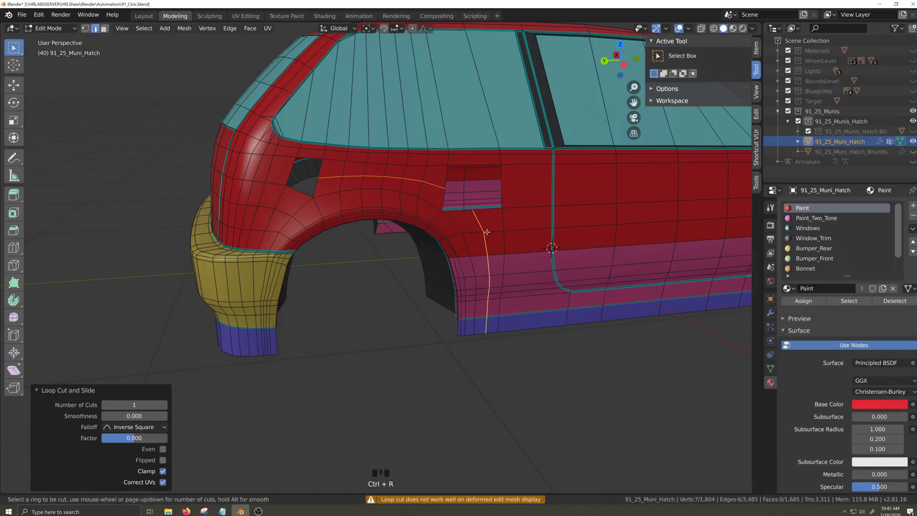
{"action": "right_click", "coordinate": [486, 232]}
{"action": "scroll", "coordinate": [483, 229], "scroll_direction": "up", "scroll_amount": 2}
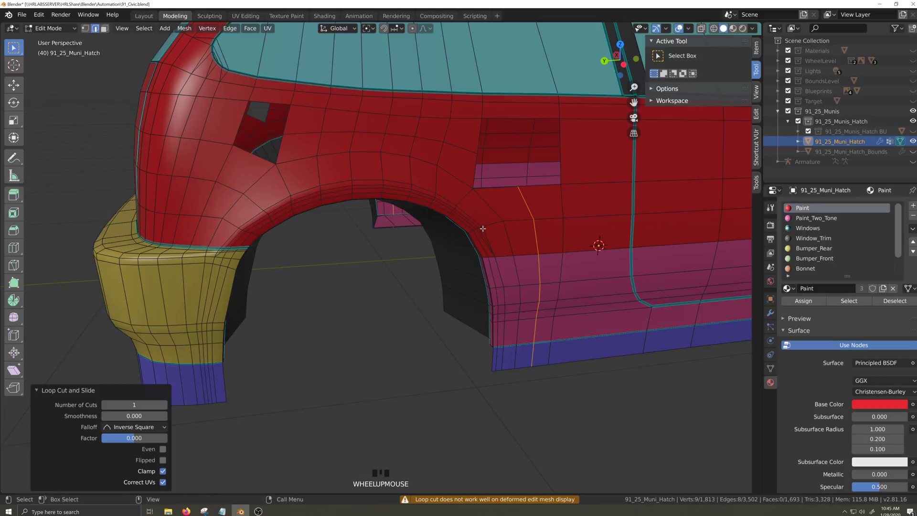
Reveal the hidden faces, switch to vertex selection, and show the active tool options containing Auto Merge.
{"action": "key", "text": "grave"}
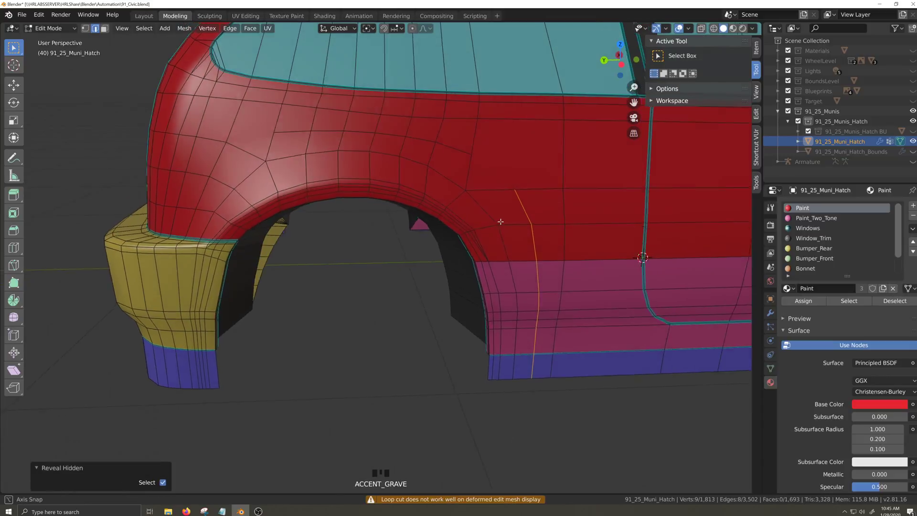
{"action": "key", "text": "1"}
{"action": "key", "text": "grave"}
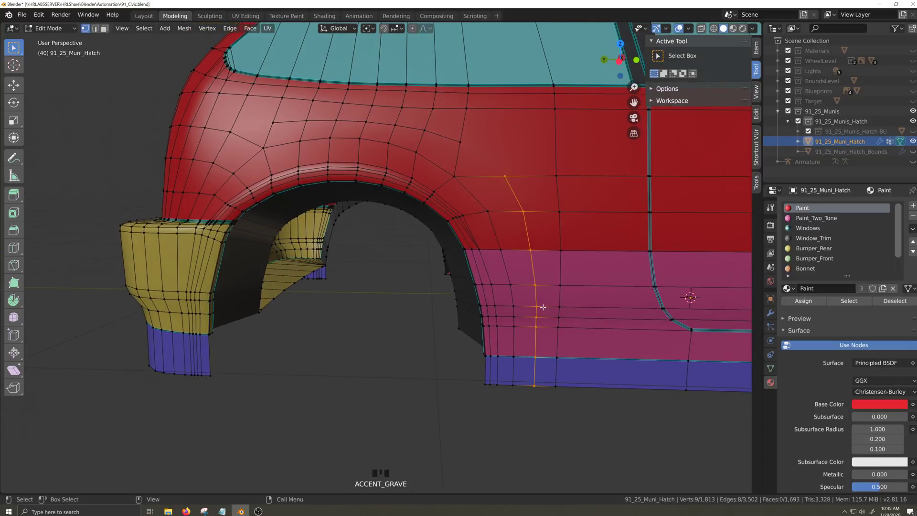
{"action": "key", "text": "ctrl+KP_3"}
{"action": "key", "text": "alt+z"}
{"action": "key", "text": "grave"}
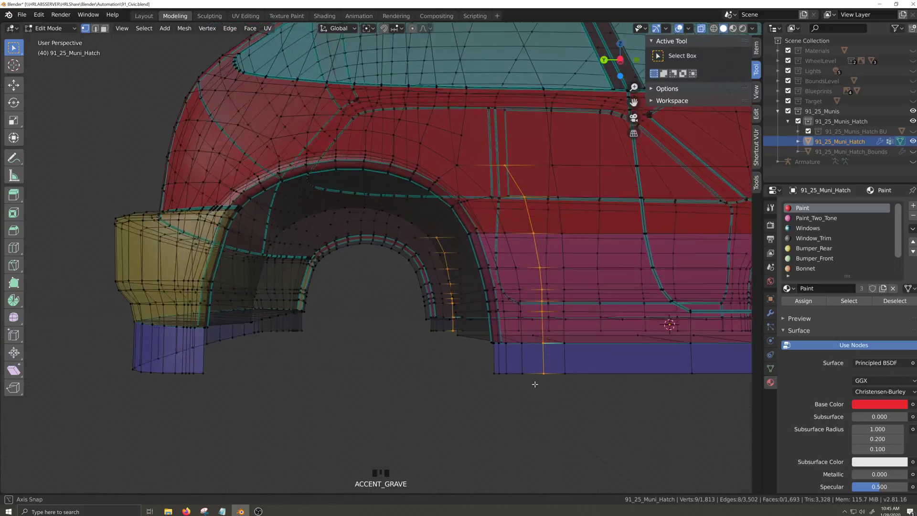
{"action": "middle_click_drag", "start_coordinate": [527, 302], "coordinate": [551, 289]}
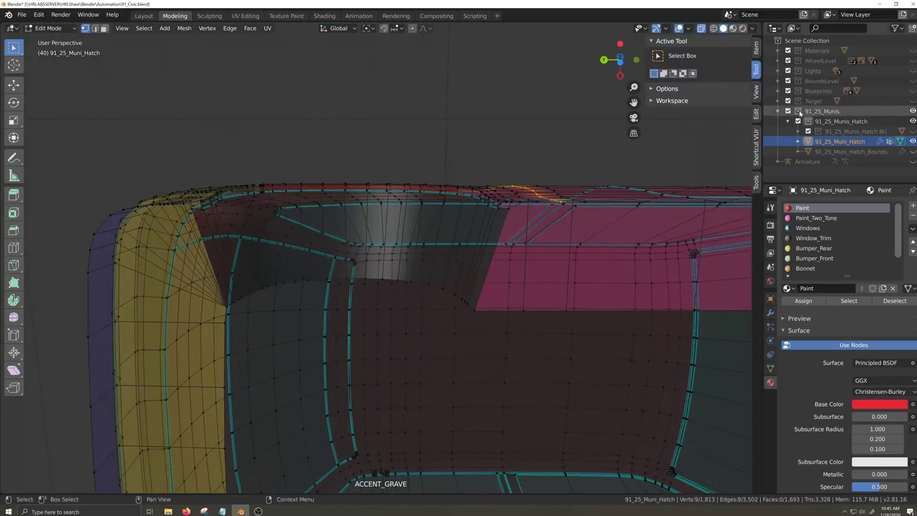
{"action": "left_click", "coordinate": [770, 207]}
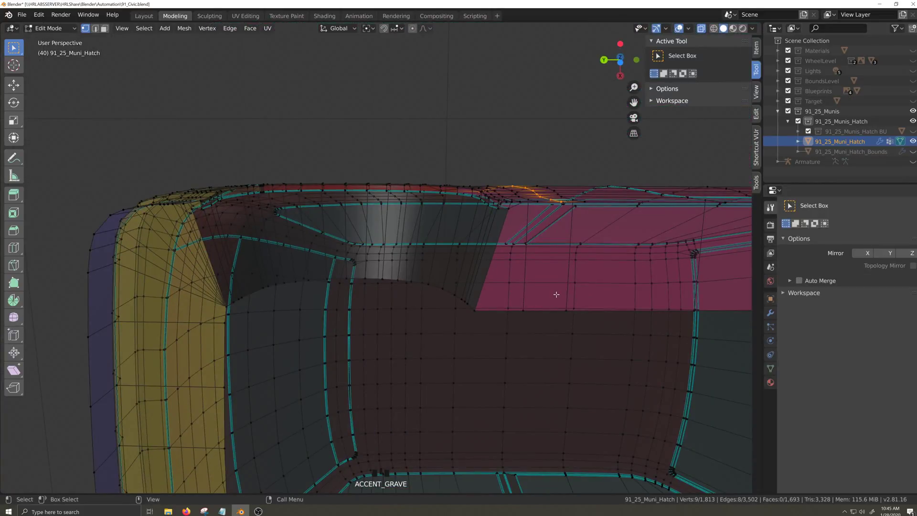
Turn off X-ray and add a centred loop cut across the sill's underside, in line with the new vertical edge loop.
{"action": "key", "text": "alt+z"}
{"action": "key", "text": "ctrl+r"}
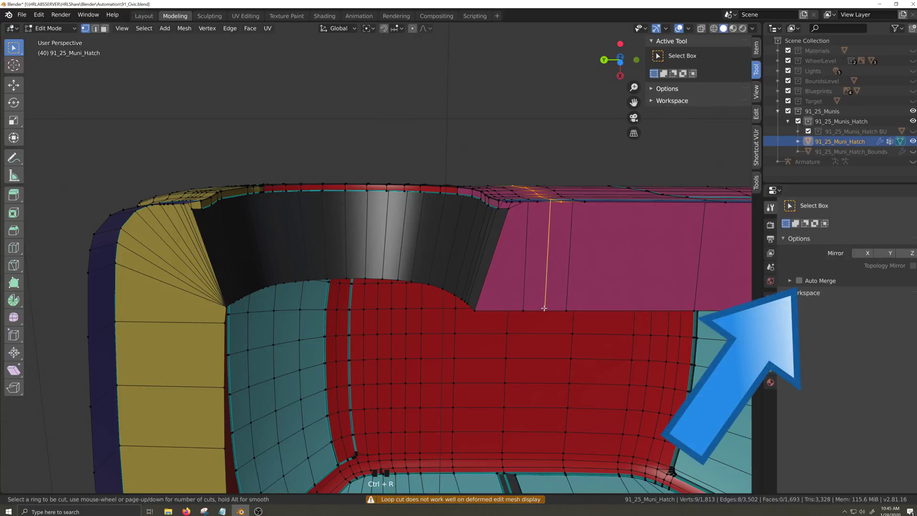
{"action": "right_click", "coordinate": [544, 308]}
{"action": "middle_click_drag", "start_coordinate": [576, 271], "coordinate": [569, 309]}
{"action": "key", "text": "ctrl+r"}
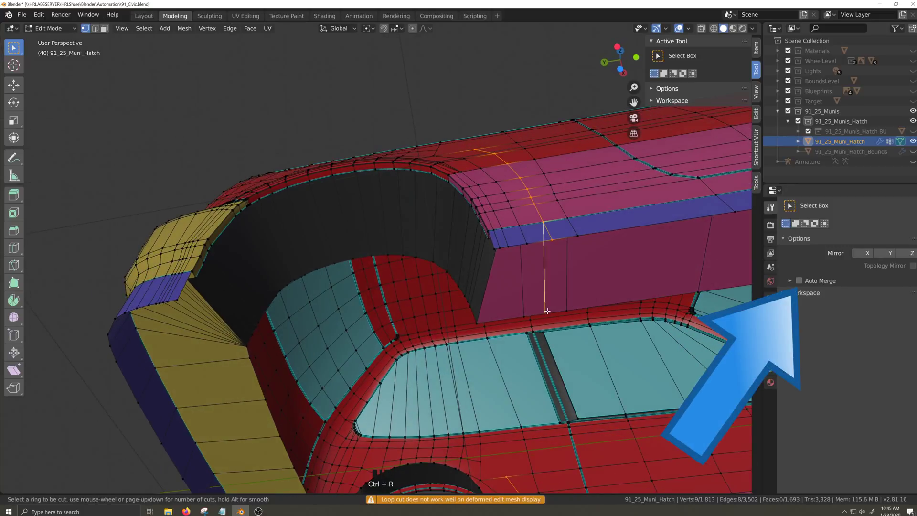
{"action": "left_click", "coordinate": [548, 310]}
{"action": "right_click", "coordinate": [547, 311]}
{"action": "key", "text": "shift+grave"}
{"action": "left_click", "coordinate": [434, 293]}
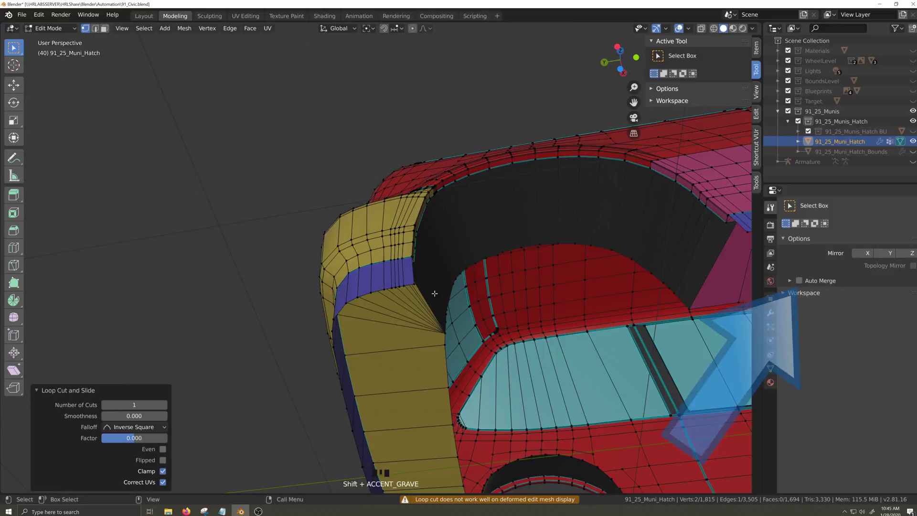
Connect two quarter-panel vertices with a new edge diagonally above the rear of the rear wheel arch.
{"action": "middle_click_drag", "start_coordinate": [435, 293], "coordinate": [447, 352]}
{"action": "middle_click_drag", "start_coordinate": [536, 249], "coordinate": [430, 309], "text": "shift"}
{"action": "middle_click_drag", "start_coordinate": [378, 206], "coordinate": [424, 251], "text": "shift"}
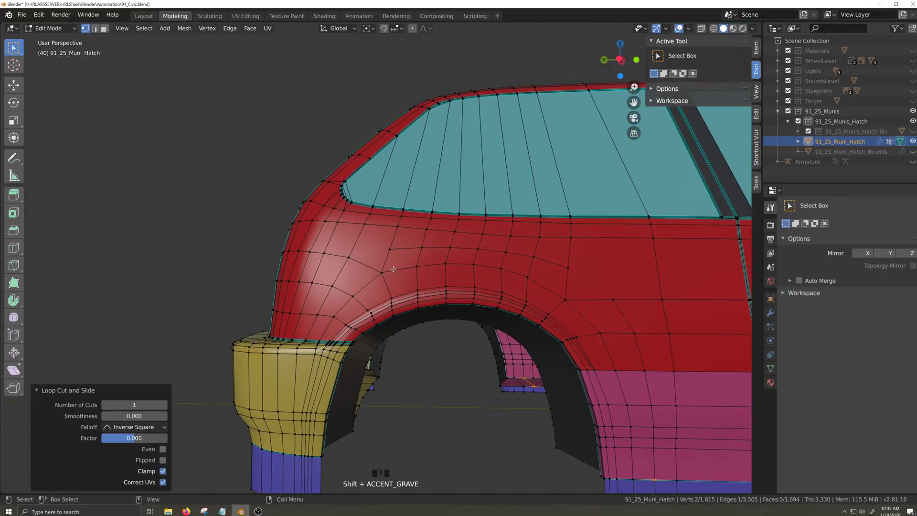
{"action": "left_click", "coordinate": [372, 262]}
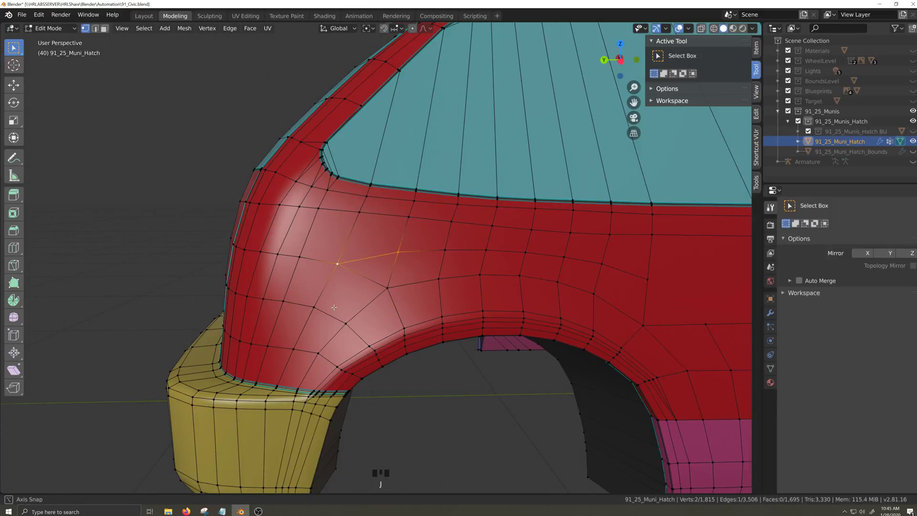
{"action": "middle_click_drag", "start_coordinate": [334, 308], "coordinate": [352, 316]}
Slide the vertices above and behind the rear wheel arch along their edges to even out the quarter-panel mesh.
{"action": "left_click", "coordinate": [348, 272]}
{"action": "key", "text": "g"}
{"action": "key", "text": "g"}
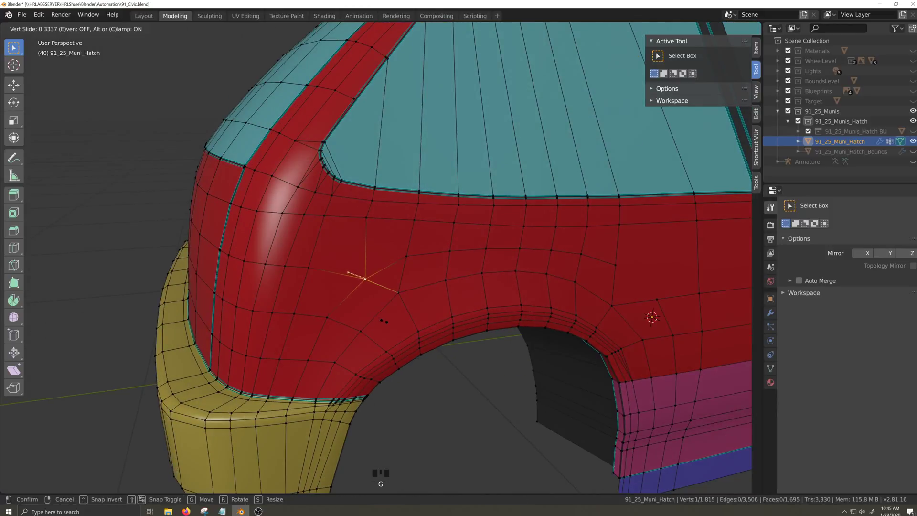
{"action": "left_click", "coordinate": [384, 321]}
{"action": "left_click", "coordinate": [330, 325]}
{"action": "key", "text": "g"}
{"action": "key", "text": "g"}
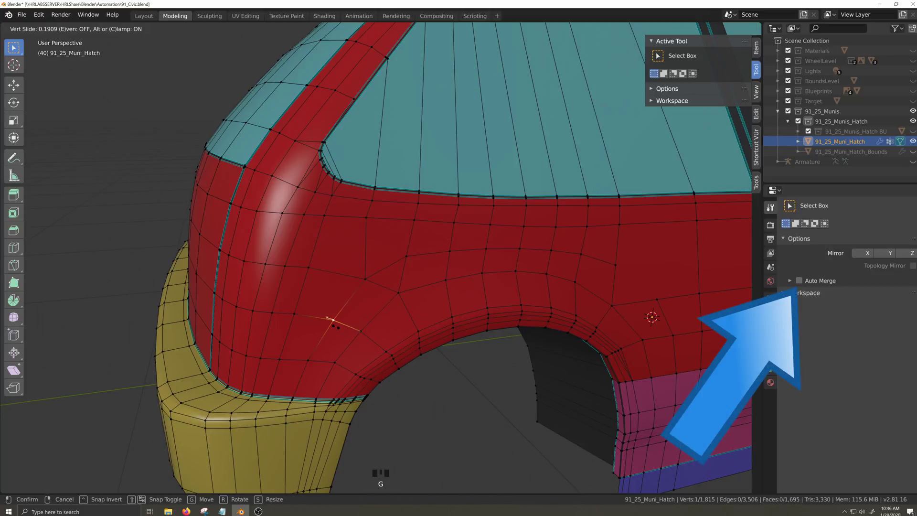
{"action": "left_click", "coordinate": [334, 321]}
Enable Auto Merge, slide the quarter-panel vertex fully onto its neighbour, and slide the merged vertex by a factor of 0.090.
{"action": "left_click", "coordinate": [799, 281]}
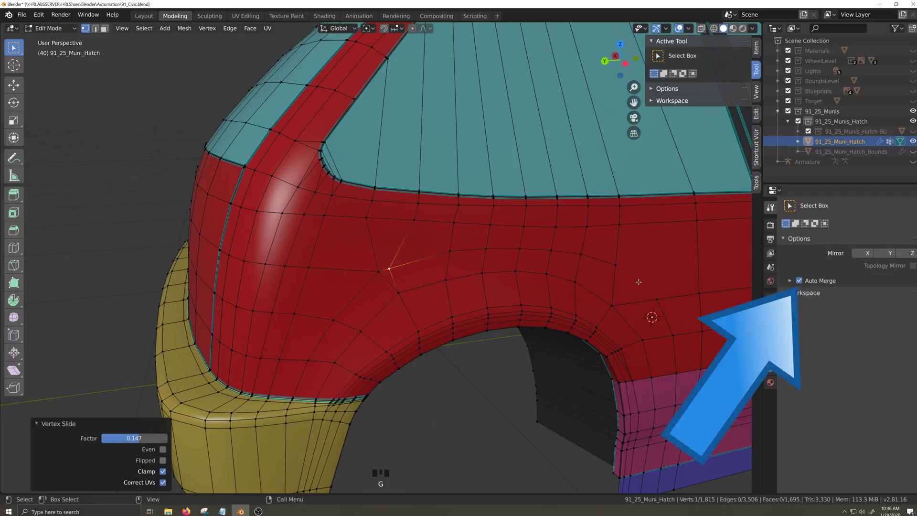
{"action": "key", "text": "g"}
{"action": "key", "text": "g"}
{"action": "left_click", "coordinate": [371, 286]}
{"action": "key", "text": "g"}
{"action": "key", "text": "g"}
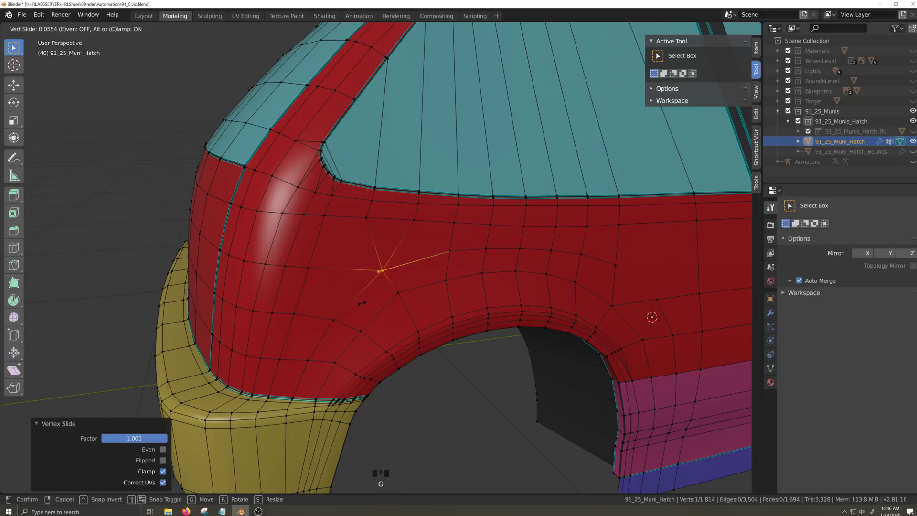
{"action": "left_click", "coordinate": [367, 304]}
Edge-slide the vertical edges below the rear side window fully rearward to merge them with the neighbouring edge line.
{"action": "scroll", "coordinate": [417, 224], "scroll_direction": "down", "scroll_amount": 5}
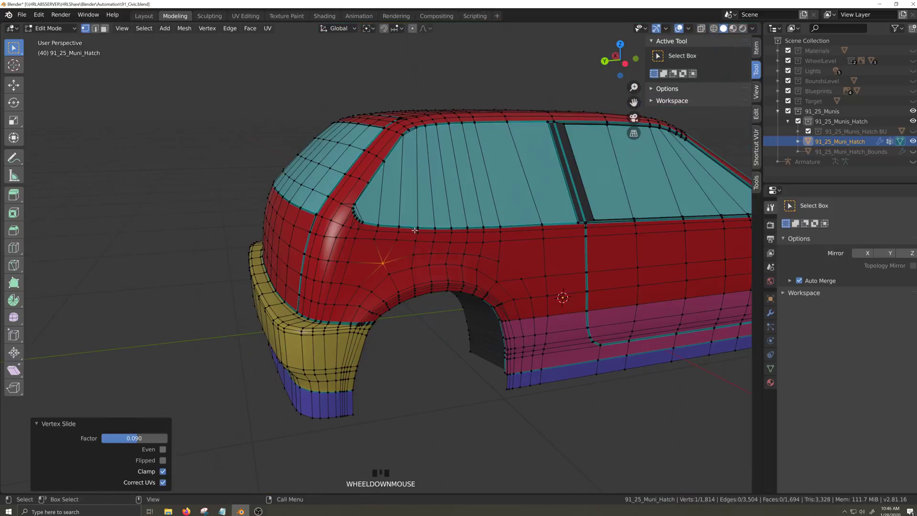
{"action": "scroll", "coordinate": [415, 232], "scroll_direction": "up", "scroll_amount": 3}
{"action": "scroll", "coordinate": [396, 237], "scroll_direction": "up", "scroll_amount": 2}
{"action": "middle_click_drag", "start_coordinate": [400, 239], "coordinate": [382, 249]}
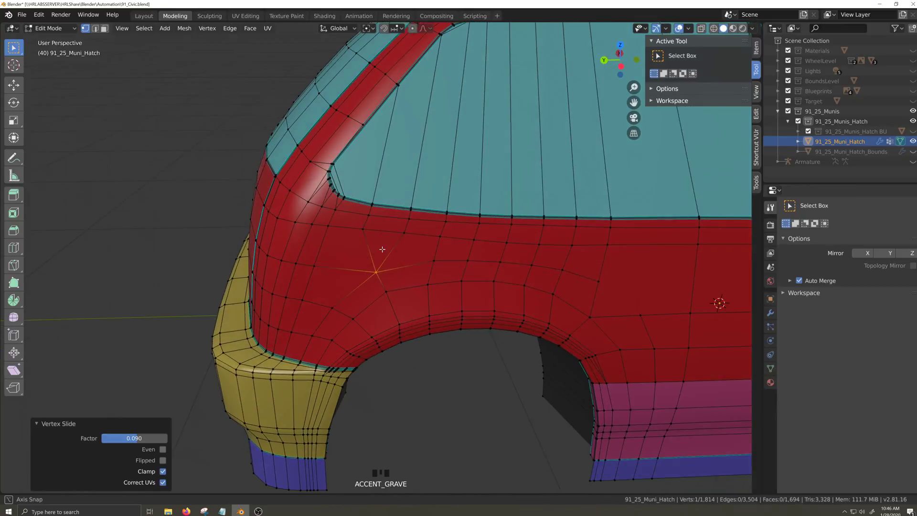
{"action": "scroll", "coordinate": [382, 249], "scroll_direction": "up", "scroll_amount": 4}
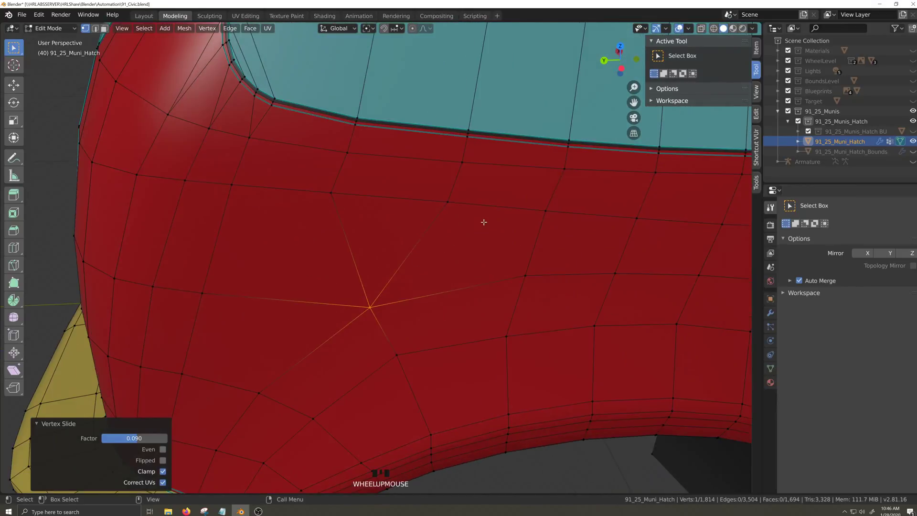
{"action": "left_click", "coordinate": [442, 219]}
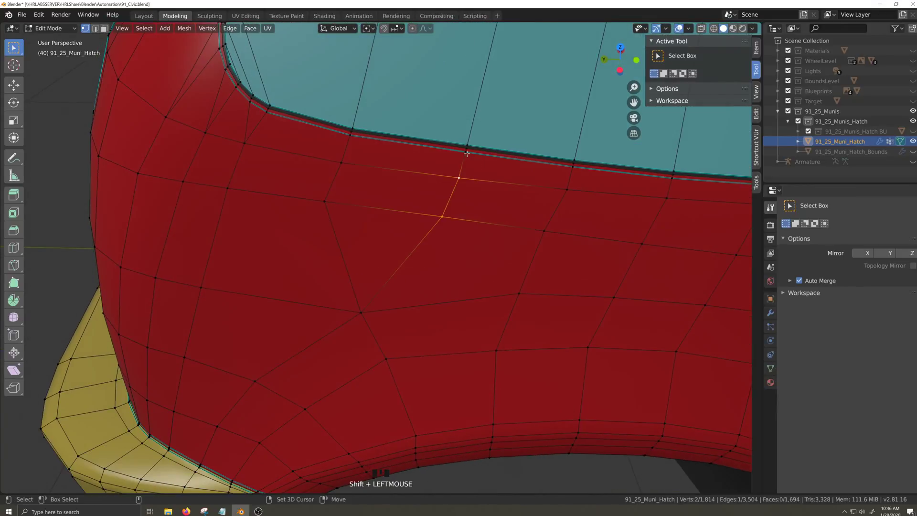
{"action": "key", "text": "g"}
{"action": "key", "text": "g"}
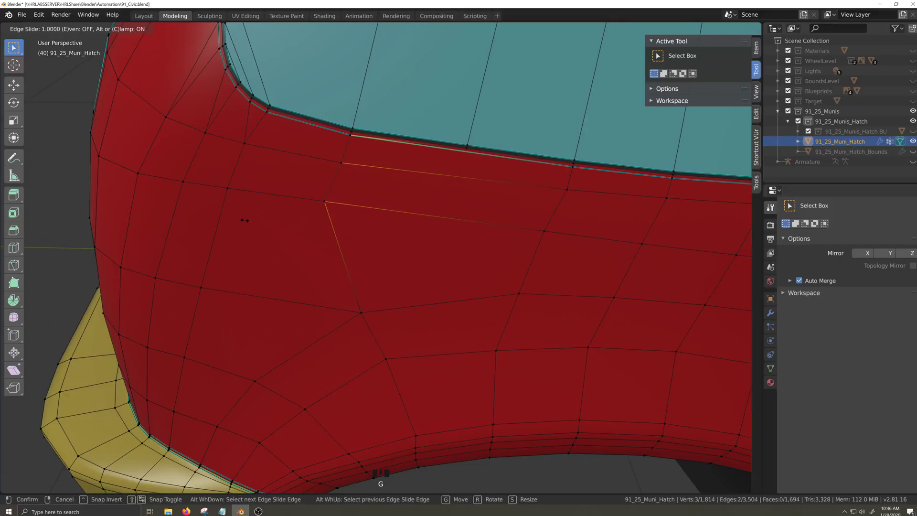
{"action": "left_click", "coordinate": [397, 217]}
Slide the two merged vertices below the window's edge slightly forward, then adjust the lower one by a factor of 0.088.
{"action": "left_click_drag", "start_coordinate": [335, 121], "coordinate": [366, 147], "text": "ctrl"}
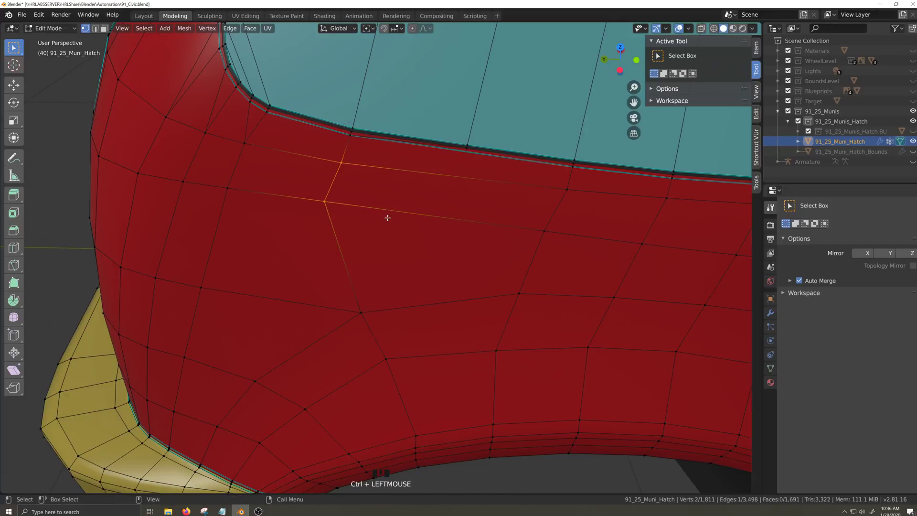
{"action": "key", "text": "g"}
{"action": "key", "text": "g"}
{"action": "left_click", "coordinate": [397, 216]}
{"action": "key", "text": "g"}
{"action": "key", "text": "g"}
{"action": "right_click", "coordinate": [359, 236]}
{"action": "left_click", "coordinate": [351, 234]}
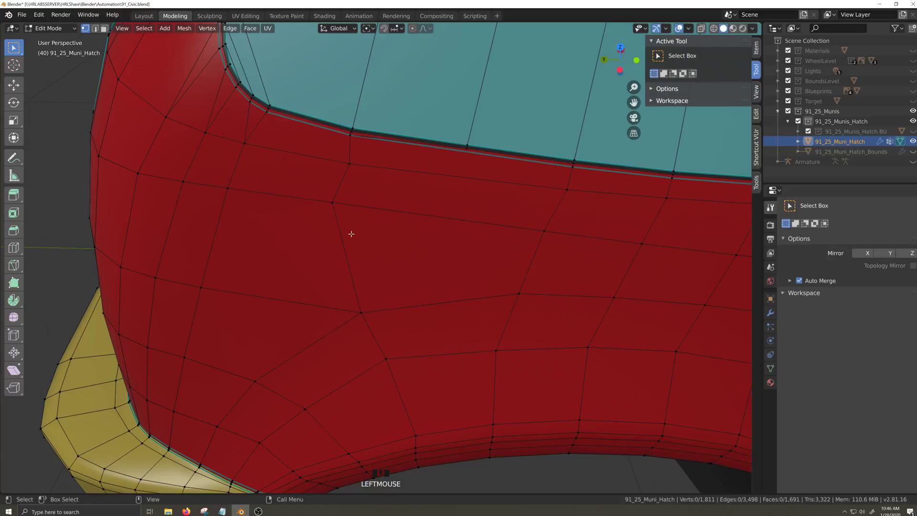
{"action": "key", "text": "g"}
{"action": "key", "text": "g"}
{"action": "left_click", "coordinate": [378, 236]}
{"action": "key", "text": "grave"}
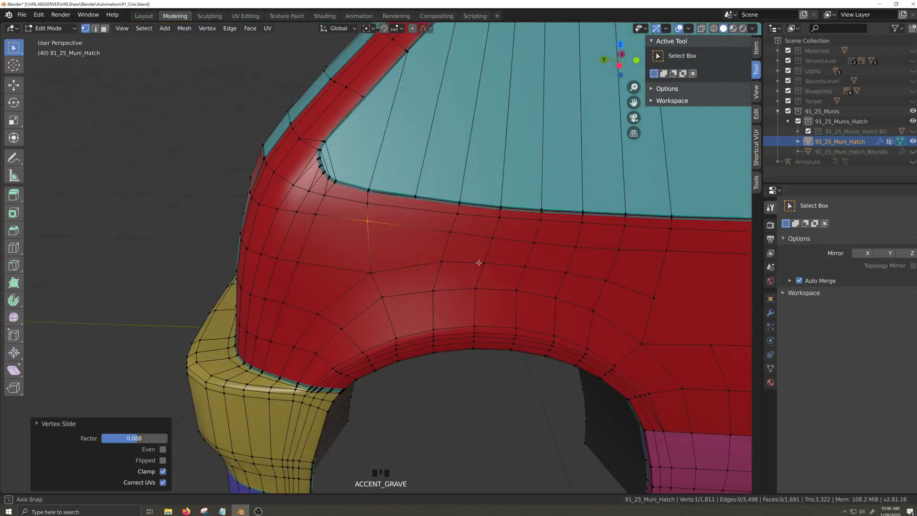
Slide the next vertex below the rear side window along its edge to even the quarter-panel spacing.
{"action": "left_click", "coordinate": [456, 207]}
{"action": "key", "text": "g"}
{"action": "key", "text": "g"}
{"action": "left_click", "coordinate": [487, 252]}
{"action": "key", "text": "grave"}
Connect the vertices above the front of the rear wheel arch, merge the spare vertex by a full slide, and reposition it.
{"action": "middle_click_drag", "start_coordinate": [477, 264], "coordinate": [421, 248]}
{"action": "left_click", "coordinate": [430, 256]}
{"action": "key", "text": "grave"}
{"action": "key", "text": "g"}
{"action": "key", "text": "g"}
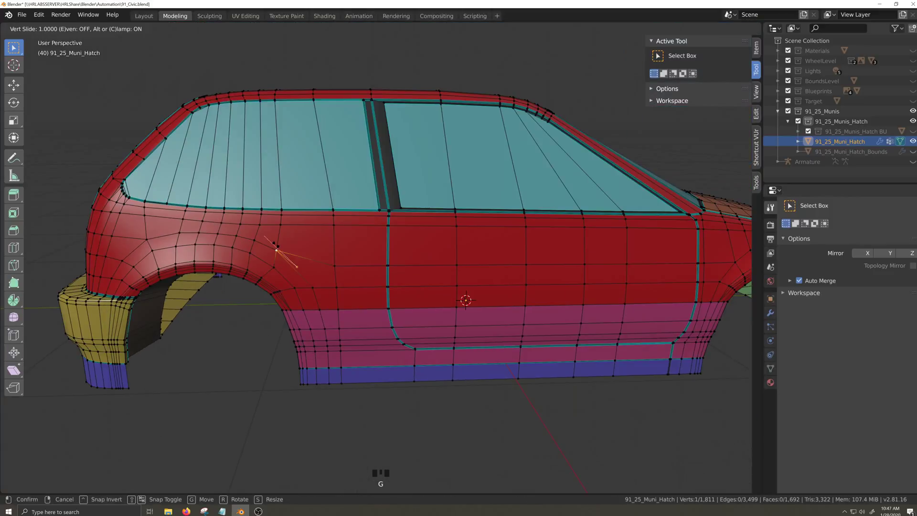
{"action": "left_click", "coordinate": [280, 248]}
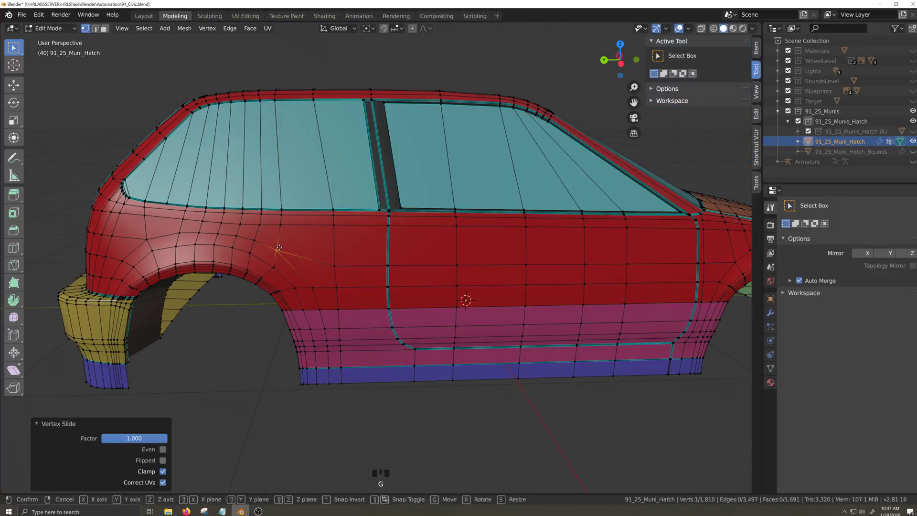
{"action": "left_click", "coordinate": [320, 297]}
Select the horizontal edge path from the rear quarter panel across the door to the front fender and slide it up by 0.214.
{"action": "left_click", "coordinate": [333, 265]}
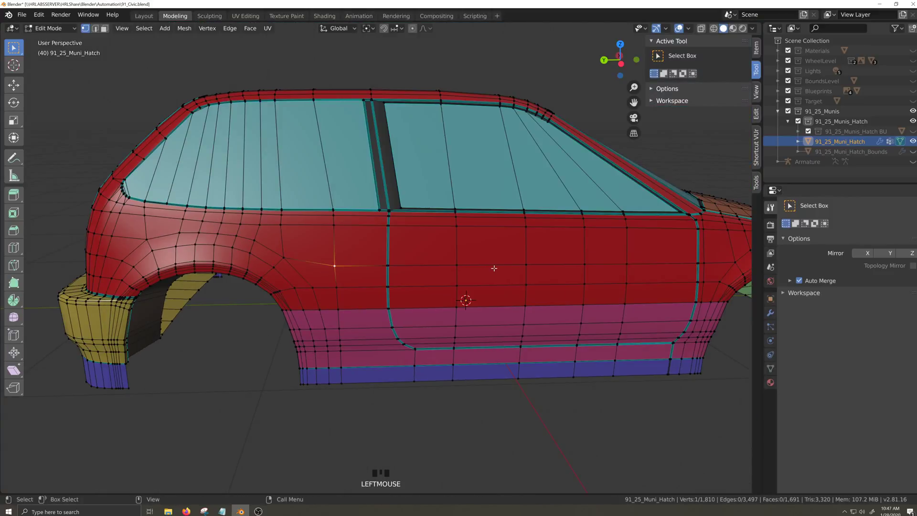
{"action": "middle_click_drag", "start_coordinate": [493, 268], "coordinate": [379, 259], "text": "shift"}
{"action": "left_click", "coordinate": [593, 253], "text": "ctrl+shift"}
{"action": "key", "text": "g"}
{"action": "key", "text": "g"}
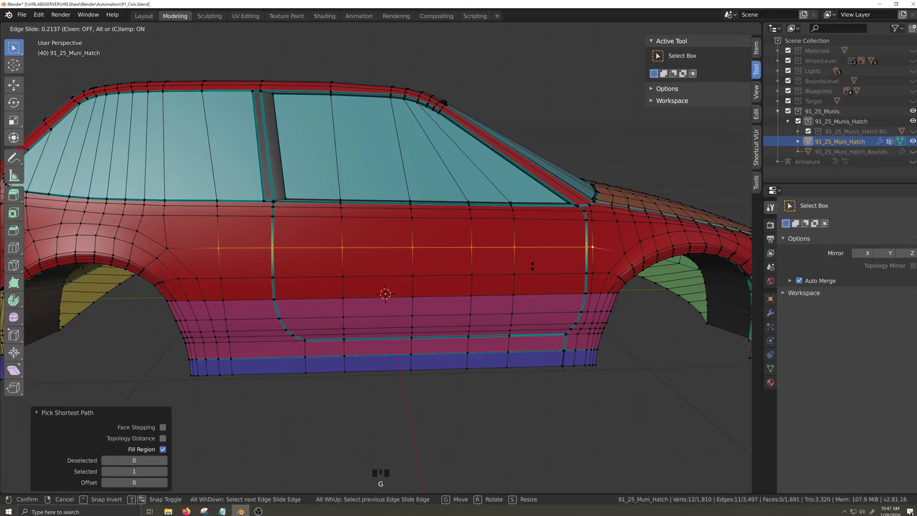
{"action": "left_click", "coordinate": [532, 266]}
Slide the quarter-panel vertex just below the side window, above the front of the rear arch, forward by about 0.07.
{"action": "key", "text": "shift+grave"}
{"action": "scroll", "coordinate": [417, 262], "scroll_direction": "up", "scroll_amount": 2}
{"action": "scroll", "coordinate": [418, 262], "scroll_direction": "down", "scroll_amount": 4}
{"action": "key", "text": "shift+grave"}
{"action": "scroll", "coordinate": [430, 231], "scroll_direction": "up", "scroll_amount": 4}
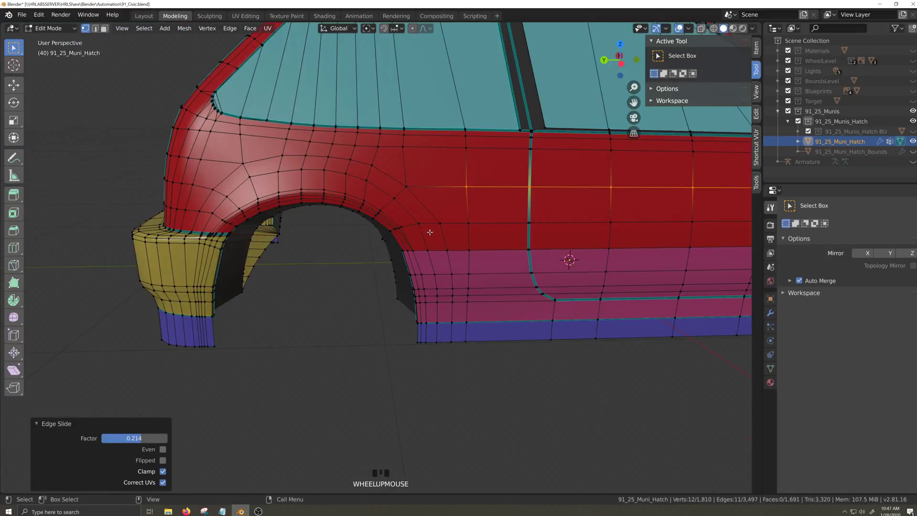
{"action": "key", "text": "shift+grave"}
{"action": "scroll", "coordinate": [420, 270], "scroll_direction": "up", "scroll_amount": 1}
{"action": "left_click", "coordinate": [406, 223]}
{"action": "key", "text": "g"}
{"action": "key", "text": "g"}
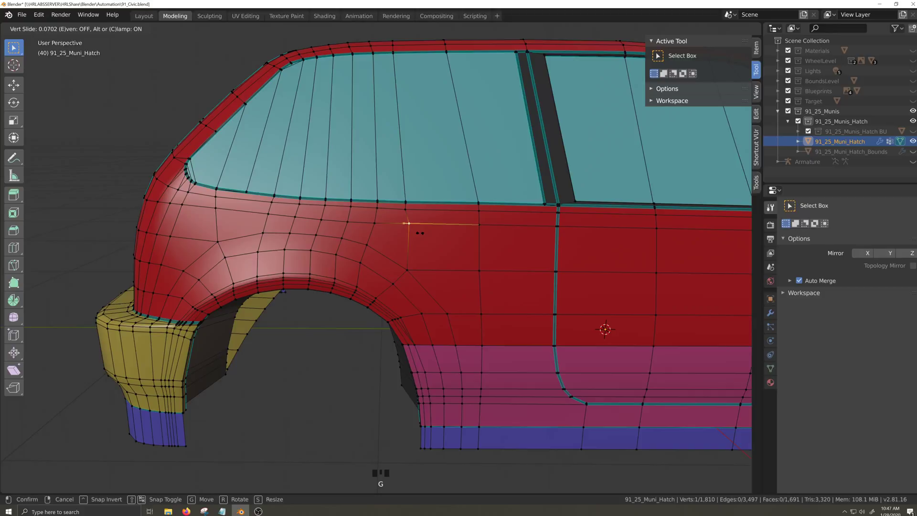
{"action": "left_click", "coordinate": [420, 233]}
Extend the selection up to the side window's lower edge, edge-slide it forward by a factor of 0.128, and clear the selection.
{"action": "left_click", "coordinate": [405, 202], "text": "ctrl"}
{"action": "key", "text": "g"}
{"action": "key", "text": "g"}
{"action": "left_click", "coordinate": [429, 244]}
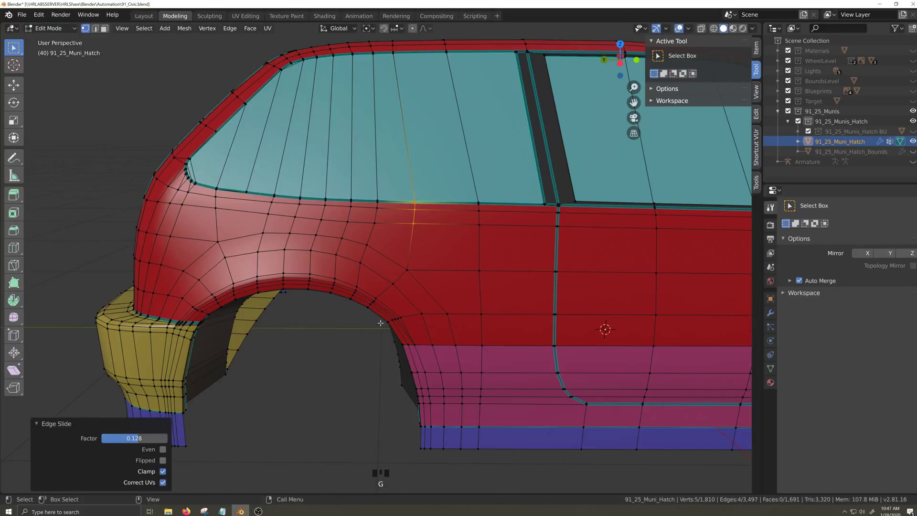
{"action": "left_click", "coordinate": [343, 328]}
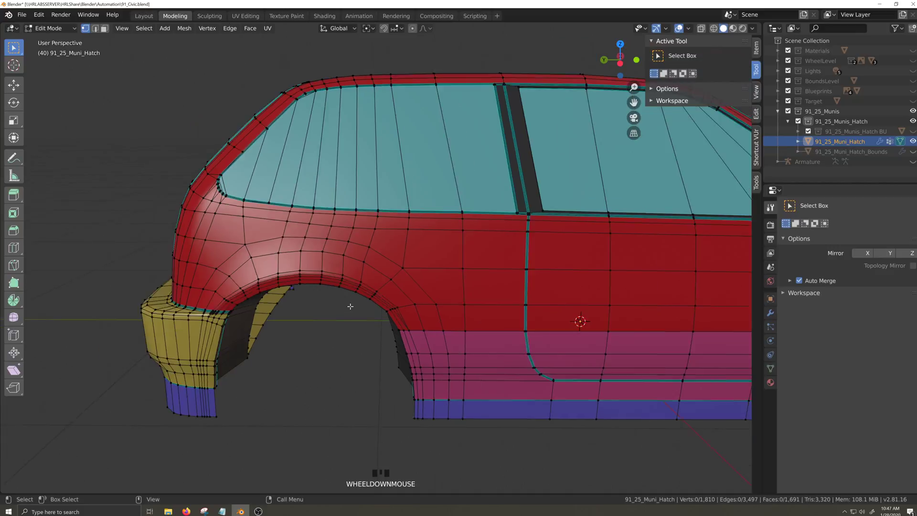
Connect vertices on the front fender to cut a diagonal edge path above the rear of the front wheel arch.
{"action": "key", "text": "shift+grave"}
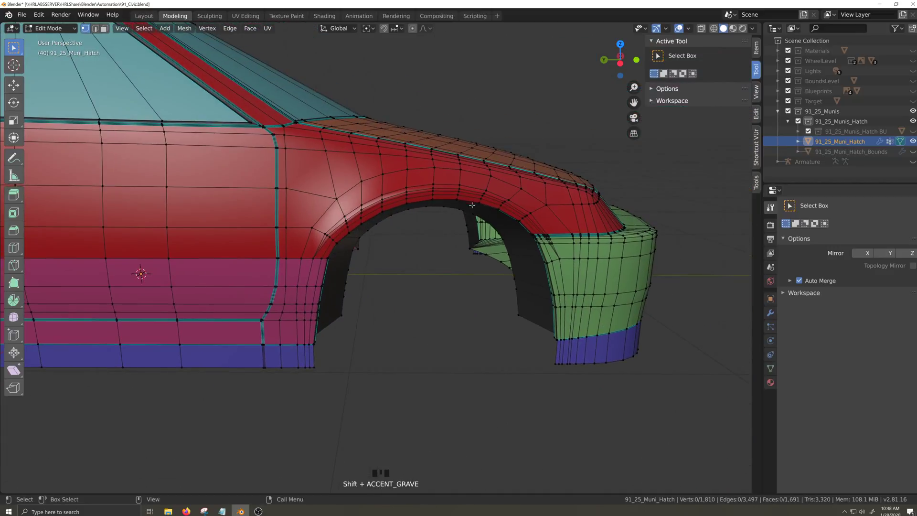
{"action": "middle_click_drag", "start_coordinate": [472, 205], "coordinate": [490, 198], "text": "shift"}
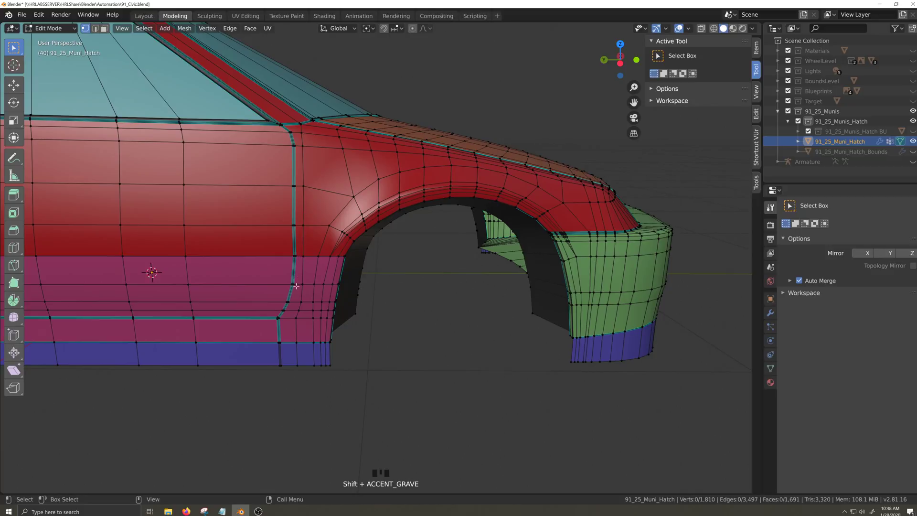
{"action": "left_click", "coordinate": [304, 252]}
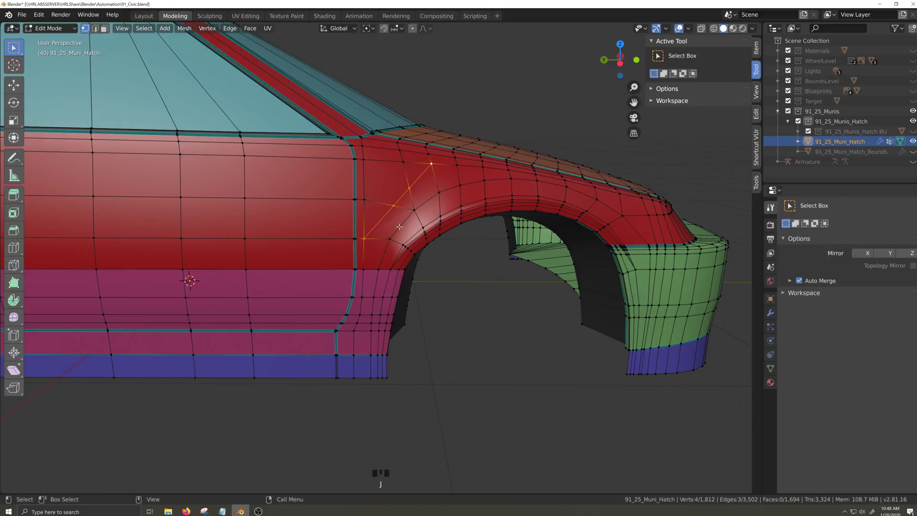
{"action": "scroll", "coordinate": [399, 226], "scroll_direction": "up", "scroll_amount": 1}
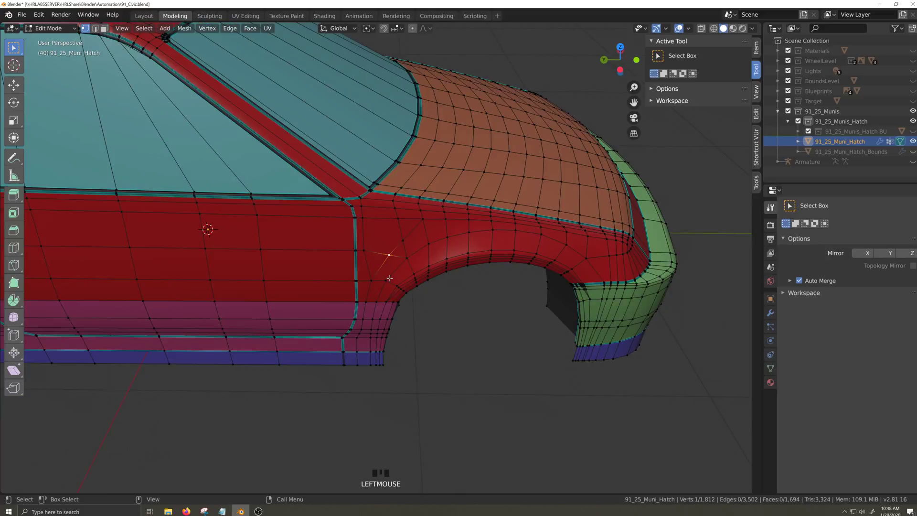
Slide the new fender vertex fully onto its neighbour to merge them, and slide the merged vertex by a factor of 0.227.
{"action": "key", "text": "g"}
{"action": "key", "text": "g"}
{"action": "left_click", "coordinate": [422, 253]}
{"action": "key", "text": "g"}
{"action": "key", "text": "g"}
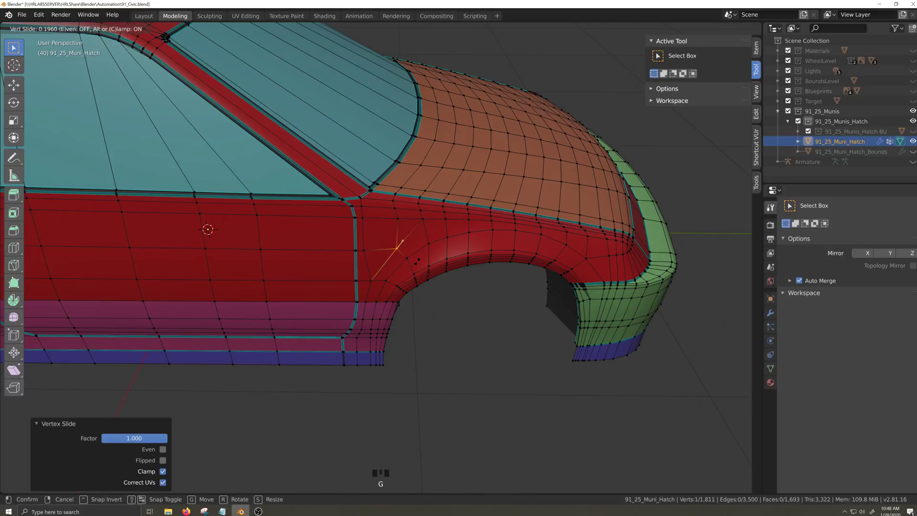
{"action": "left_click", "coordinate": [366, 253]}
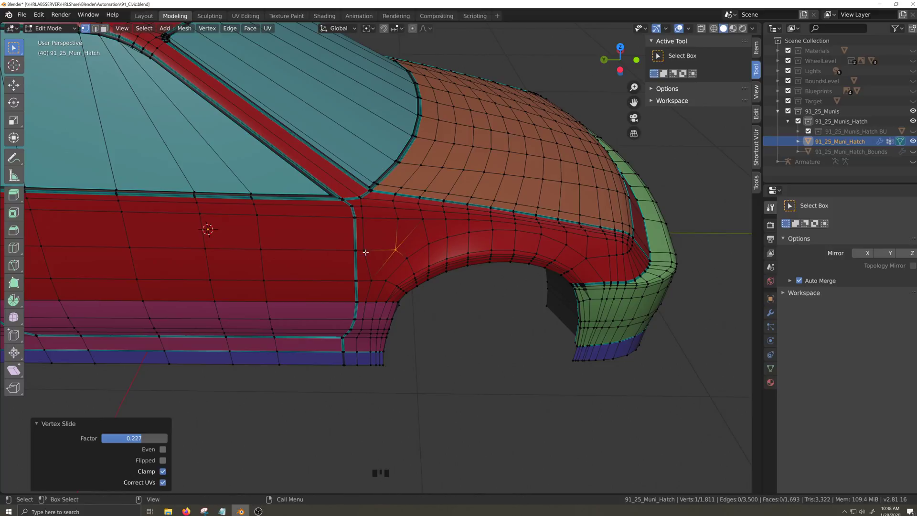
Slide three fender vertices beside the door's front seam slightly forward, the uppermost by a factor of 0.199.
{"action": "left_click", "coordinate": [366, 251]}
{"action": "key", "text": "g"}
{"action": "key", "text": "g"}
{"action": "left_click", "coordinate": [372, 246]}
{"action": "left_click", "coordinate": [365, 217]}
{"action": "key", "text": "g"}
{"action": "key", "text": "g"}
{"action": "left_click", "coordinate": [370, 218]}
{"action": "left_click", "coordinate": [364, 207]}
{"action": "key", "text": "g"}
{"action": "key", "text": "g"}
{"action": "left_click", "coordinate": [369, 208]}
Connect two front fender vertices with a diagonal edge above the rear of the front wheel arch, crossing the edge between them.
{"action": "key", "text": "grave"}
{"action": "key", "text": "shift+grave"}
{"action": "scroll", "coordinate": [339, 250], "scroll_direction": "up", "scroll_amount": 1}
{"action": "key", "text": "grave"}
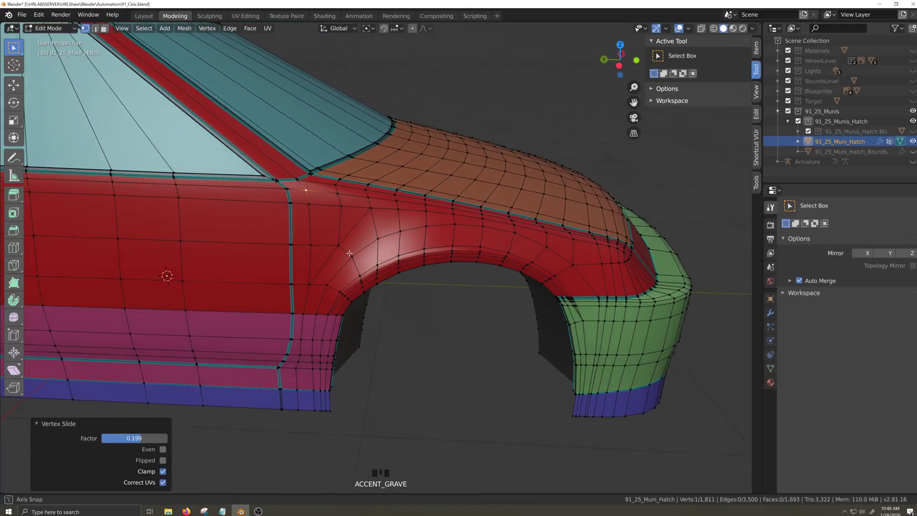
{"action": "key", "text": "shift+grave"}
{"action": "left_click", "coordinate": [359, 220]}
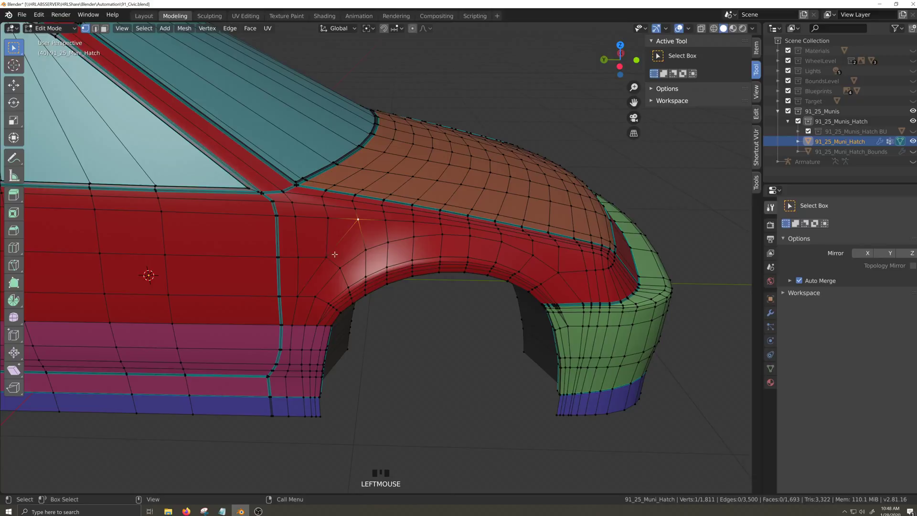
{"action": "left_click", "coordinate": [385, 221], "text": "shift"}
{"action": "key", "text": "g"}
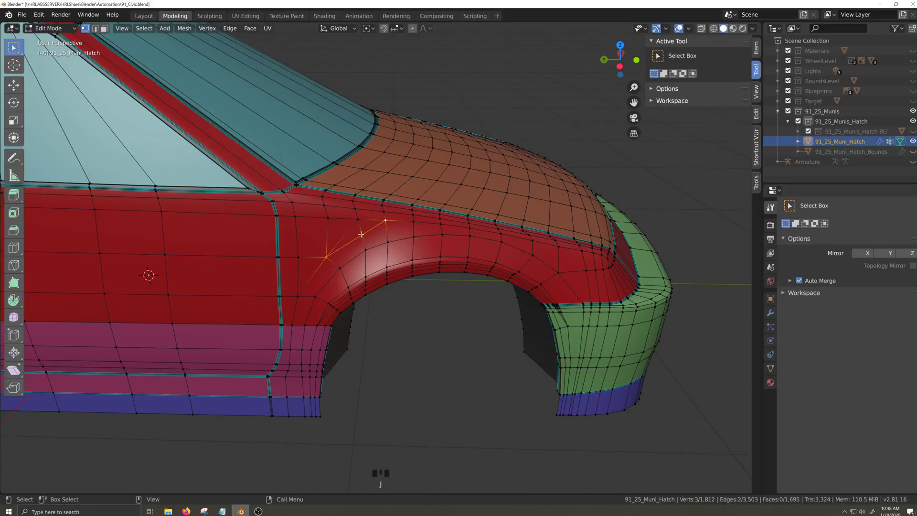
Slide the new crossing vertex on the front fender along its edge to smooth the line around the arch.
{"action": "left_click", "coordinate": [361, 234]}
{"action": "key", "text": "g"}
{"action": "key", "text": "g"}
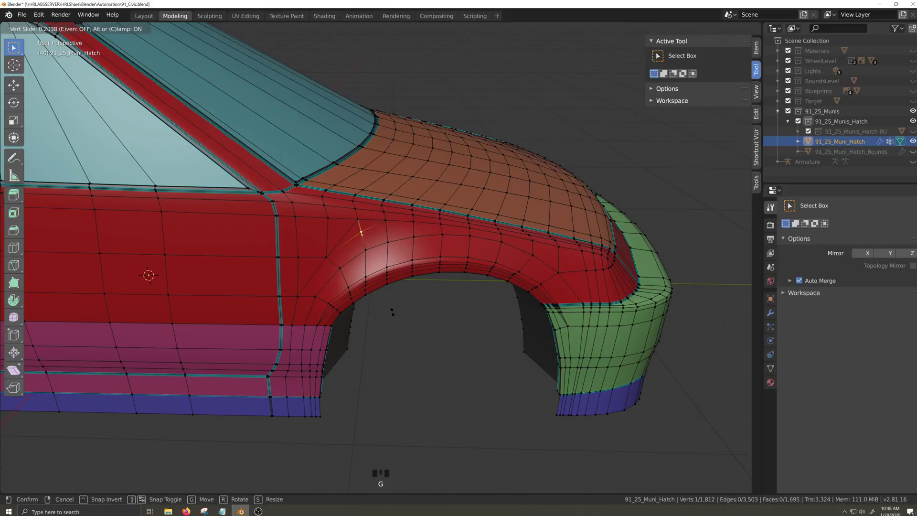
{"action": "left_click", "coordinate": [391, 311]}
Slide the next fender vertex forward of the crossing by a factor of 0.396 and dissolve the two surplus edges beside it.
{"action": "left_click", "coordinate": [408, 228]}
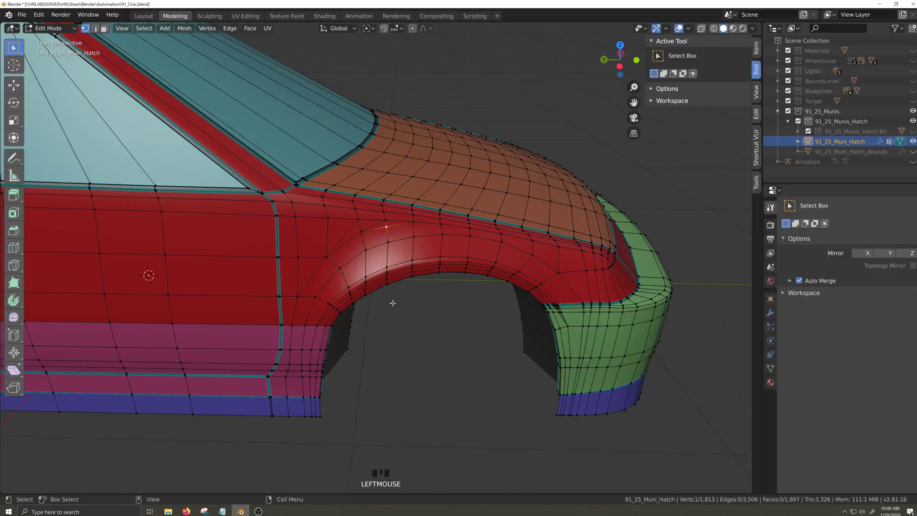
{"action": "key", "text": "g"}
{"action": "key", "text": "g"}
{"action": "left_click", "coordinate": [372, 239]}
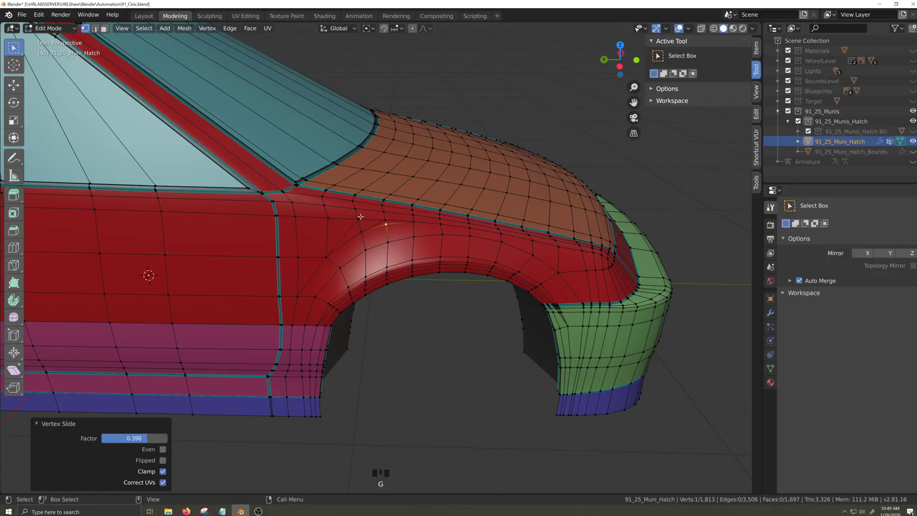
{"action": "left_click", "coordinate": [362, 229]}
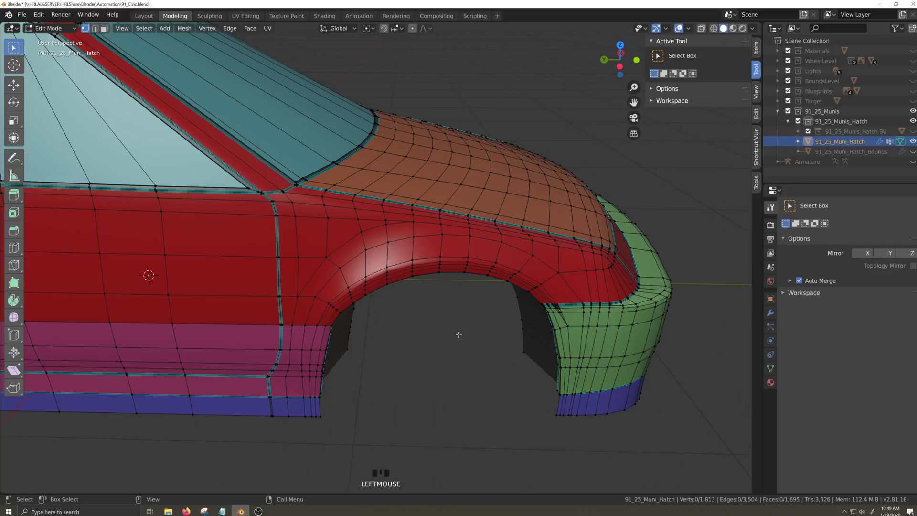
Add a diagonal edge on the fender above the front of the wheel arch and slide its crossing vertex into line, finishing with factor 0.113.
{"action": "middle_click_drag", "start_coordinate": [459, 335], "coordinate": [289, 336], "text": "shift"}
{"action": "scroll", "coordinate": [360, 336], "scroll_direction": "up", "scroll_amount": 1}
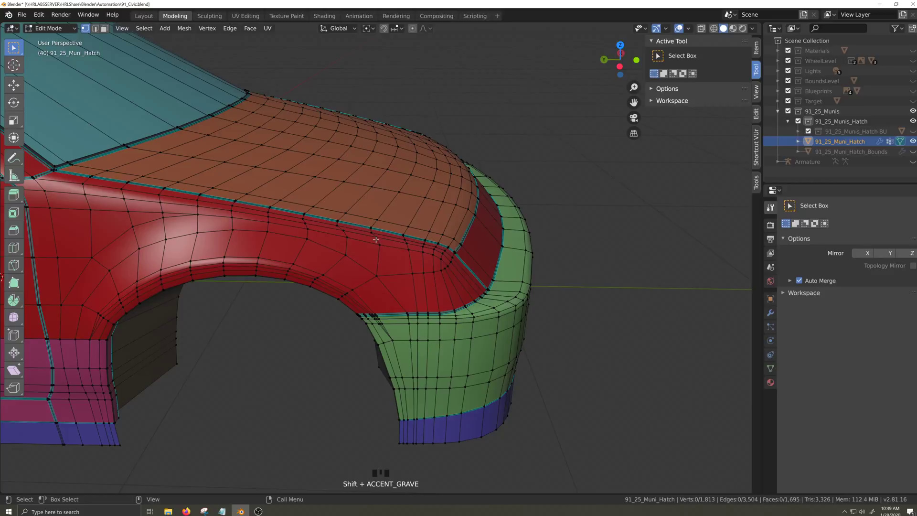
{"action": "key", "text": "g"}
{"action": "key", "text": "g"}
{"action": "left_click", "coordinate": [411, 311]}
{"action": "key", "text": "g"}
{"action": "key", "text": "g"}
{"action": "left_click", "coordinate": [405, 317]}
{"action": "key", "text": "g"}
{"action": "key", "text": "g"}
{"action": "left_click", "coordinate": [410, 302]}
{"action": "key", "text": "g"}
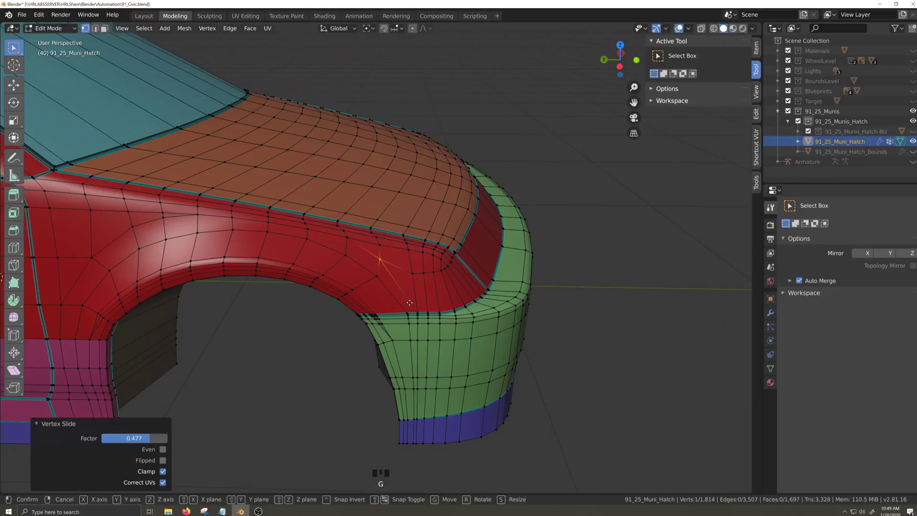
{"action": "key", "text": "g"}
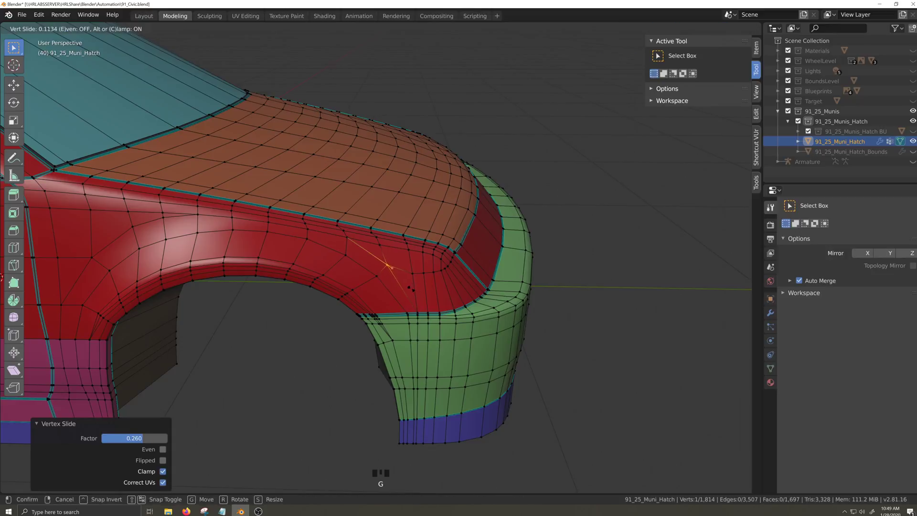
{"action": "left_click", "coordinate": [395, 315]}
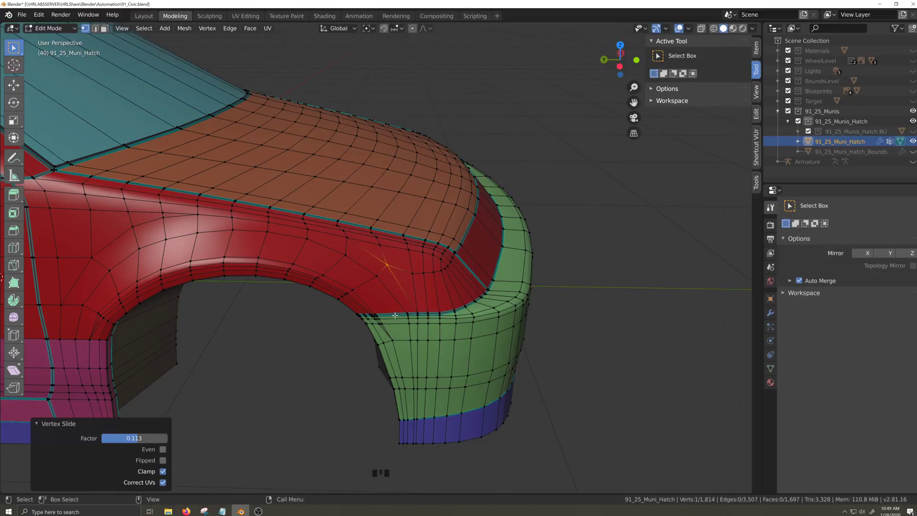
Extend the fender diagonal rearward, slide its new crossing vertex by a factor of 0.657, and dissolve the surplus edge beside it.
{"action": "left_click", "coordinate": [322, 245]}
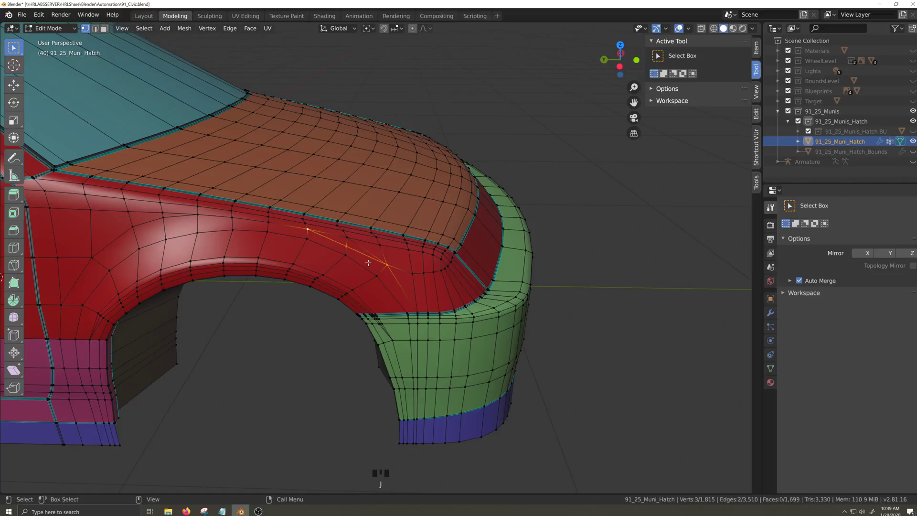
{"action": "key", "text": "g"}
{"action": "key", "text": "g"}
{"action": "left_click", "coordinate": [351, 270]}
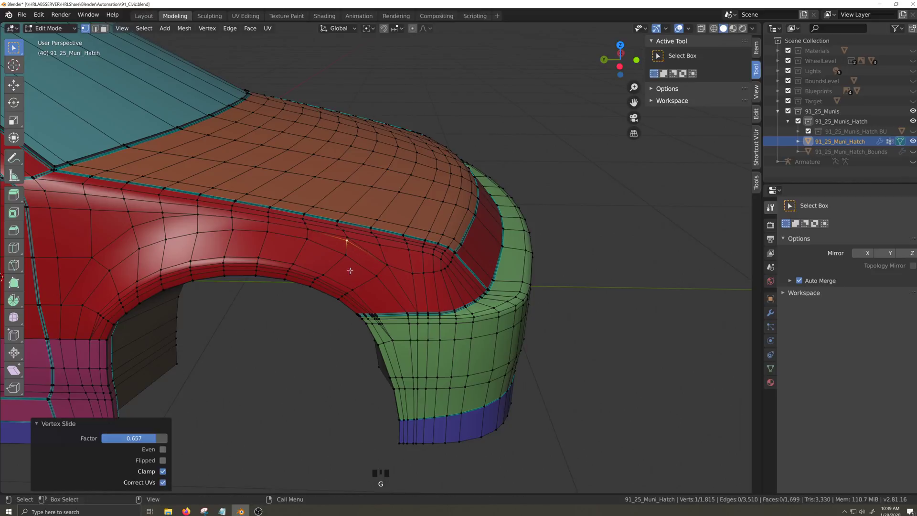
{"action": "left_click", "coordinate": [354, 242]}
{"action": "left_click", "coordinate": [391, 268], "text": "shift"}
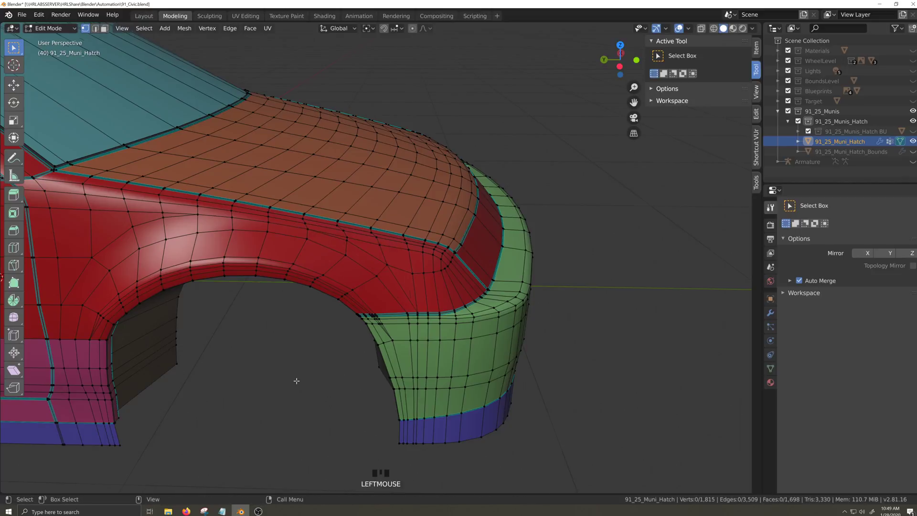
Leave mesh editing and switch the viewport shading to a glossy look to inspect the reflections along the front fender.
{"action": "key", "text": "Tab"}
{"action": "left_click", "coordinate": [751, 29]}
{"action": "left_click", "coordinate": [742, 78]}
{"action": "scroll", "coordinate": [322, 336], "scroll_direction": "down", "scroll_amount": 4}
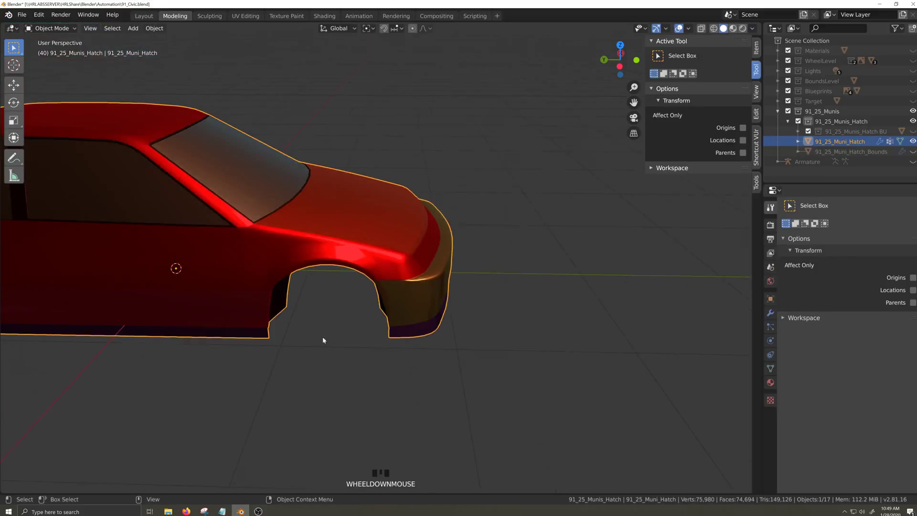
{"action": "middle_click_drag", "start_coordinate": [324, 338], "coordinate": [356, 326]}
Show the armature and test how the wheel arches deform by moving the R.Fender and R.Quarter bones in Pose Mode.
{"action": "left_click", "coordinate": [913, 161]}
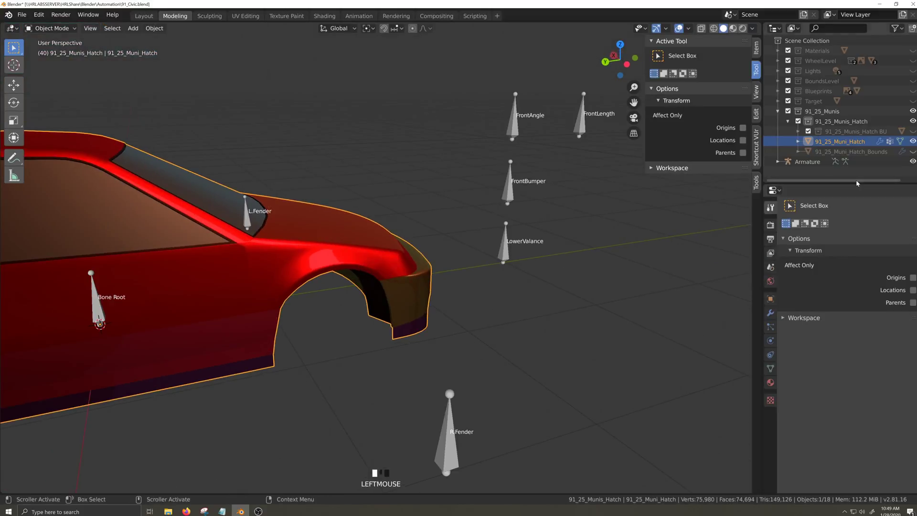
{"action": "middle_click_drag", "start_coordinate": [481, 263], "coordinate": [493, 273]}
{"action": "left_click", "coordinate": [495, 442]}
{"action": "key", "text": "ctrl+Tab"}
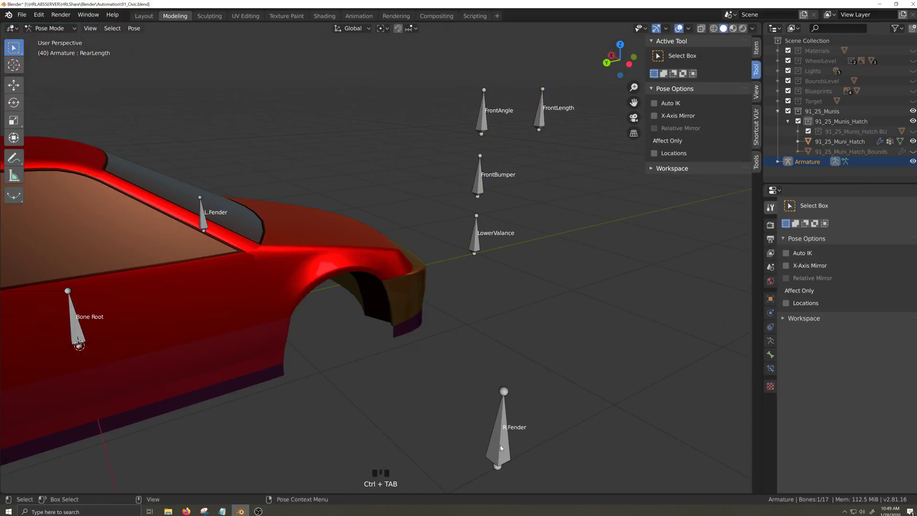
{"action": "key", "text": "grave"}
{"action": "key", "text": "g"}
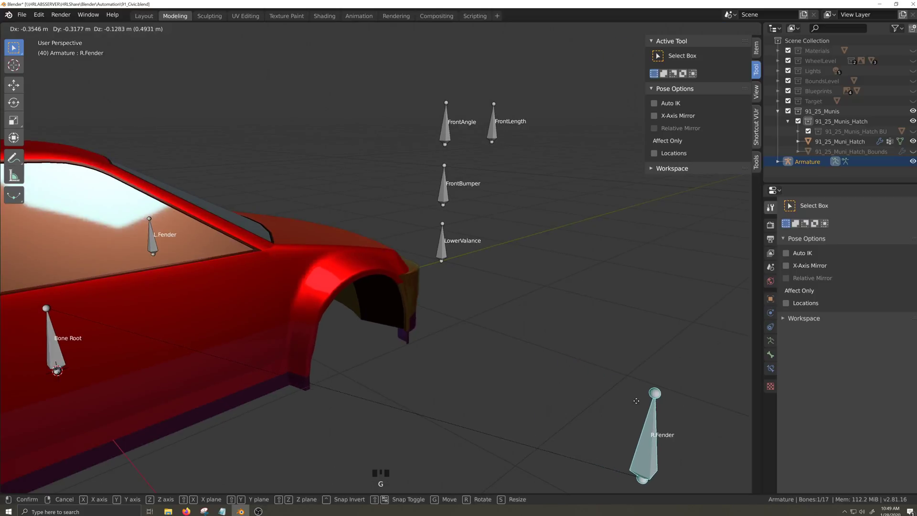
{"action": "right_click", "coordinate": [644, 396]}
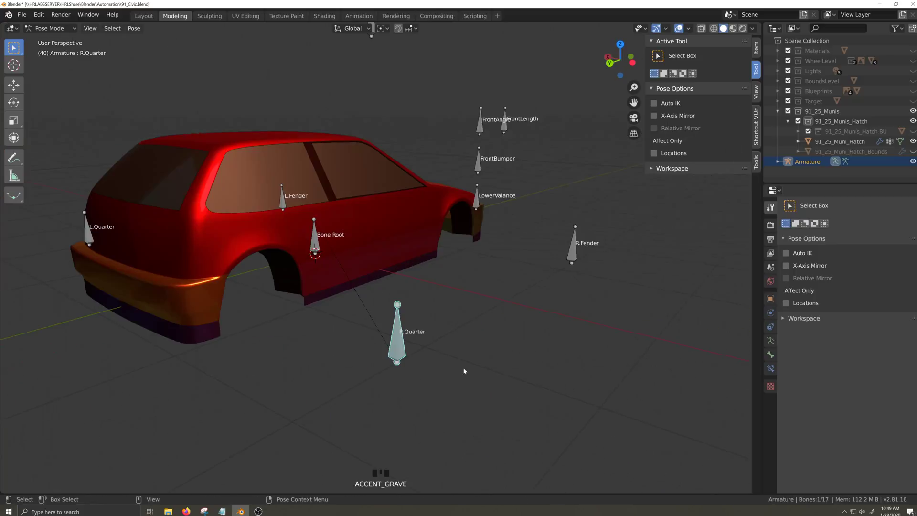
{"action": "key", "text": "g"}
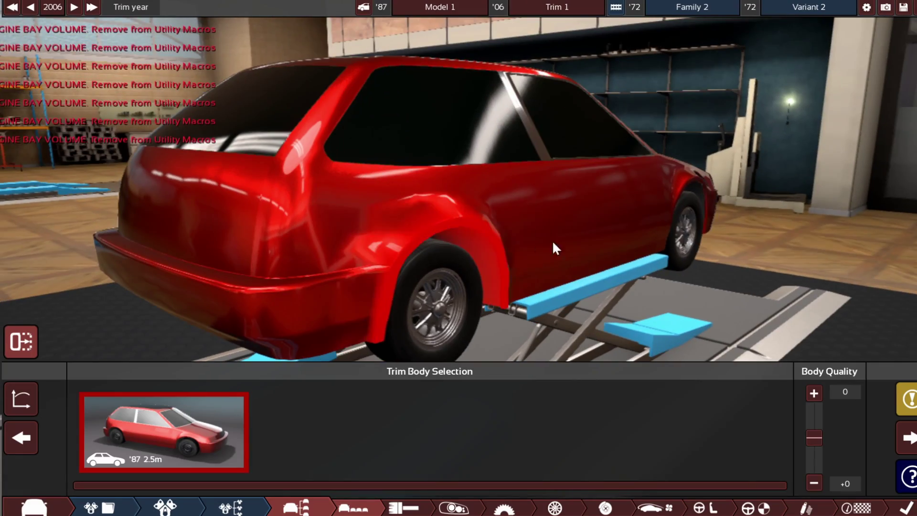
Switch to Automation and examine the imported body's fenders and wheel arches from the rear corner and the side.
{"action": "right_click_drag", "start_coordinate": [595, 255], "coordinate": [346, 263]}
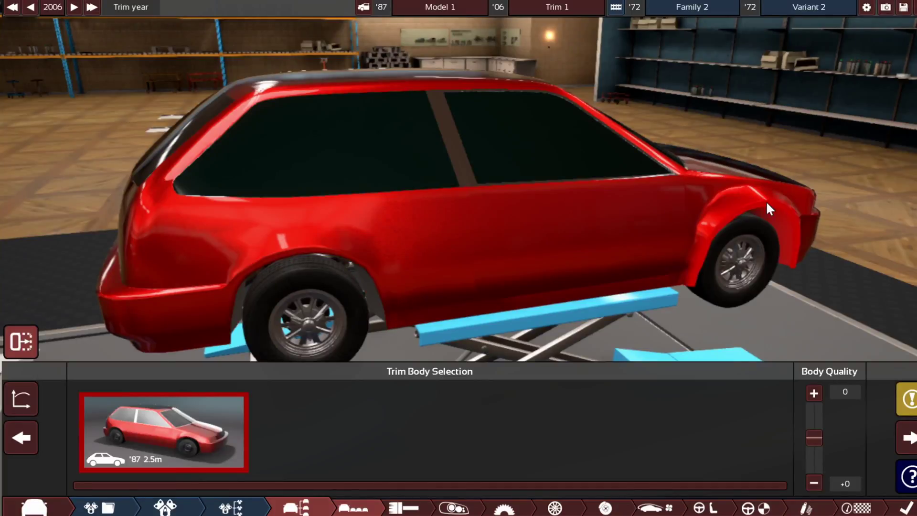
{"action": "right_click_drag", "start_coordinate": [767, 201], "coordinate": [675, 258]}
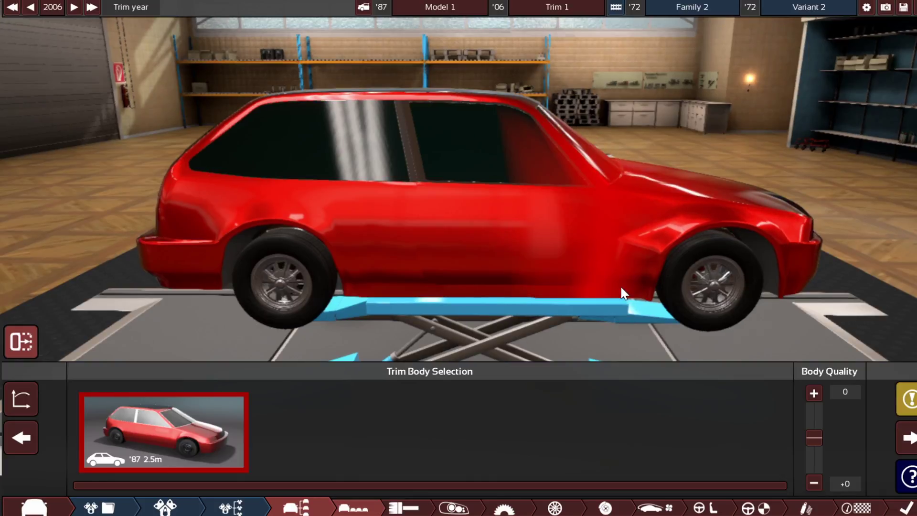
{"action": "right_click_drag", "start_coordinate": [619, 285], "coordinate": [596, 268]}
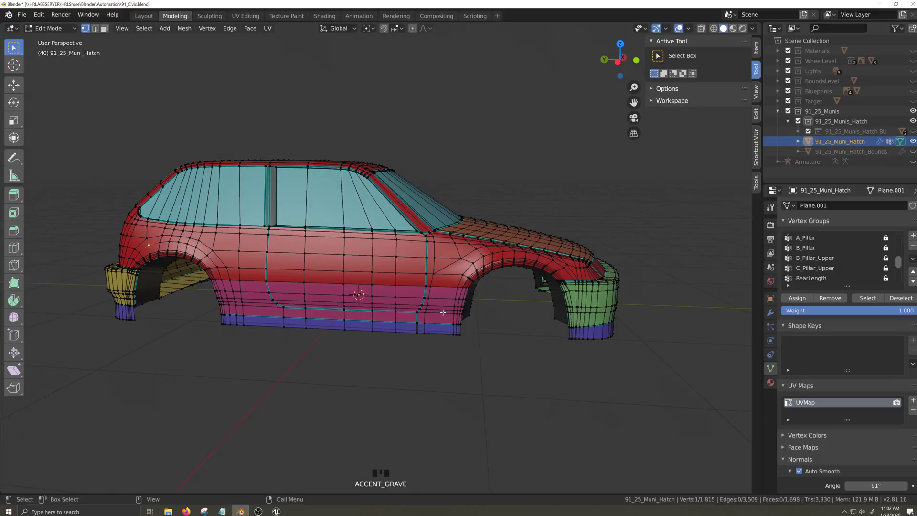
Back in Blender, select the column of front fender vertices beside the door's front seam in see-through left view and enter Weight Paint.
{"action": "key", "text": "ctrl+KP_3"}
{"action": "scroll", "coordinate": [459, 301], "scroll_direction": "up", "scroll_amount": 2}
{"action": "key", "text": "alt+z"}
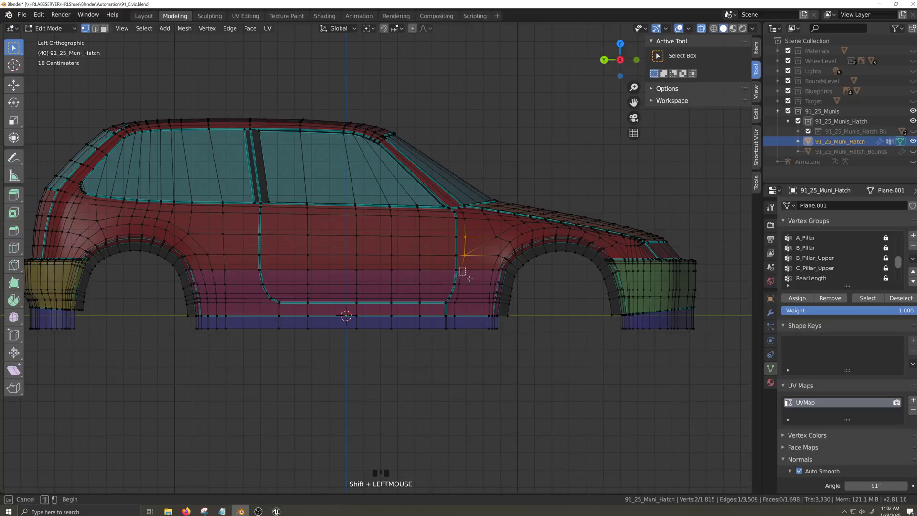
{"action": "left_click", "coordinate": [48, 28]}
{"action": "left_click", "coordinate": [48, 84]}
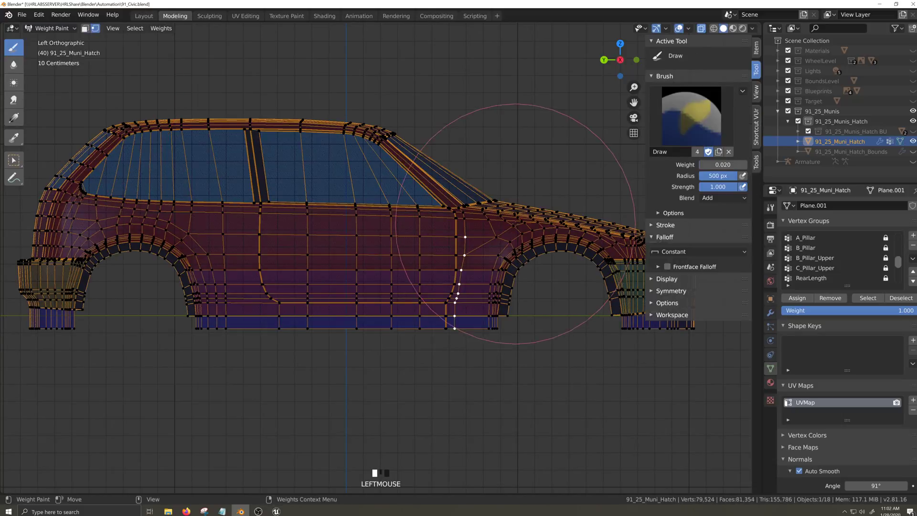
Make A_Pillar the active, unlocked vertex group and set the 0.020-weight Draw brush to Subtract for the selected fender vertices.
{"action": "scroll", "coordinate": [817, 248], "scroll_direction": "down", "scroll_amount": 5}
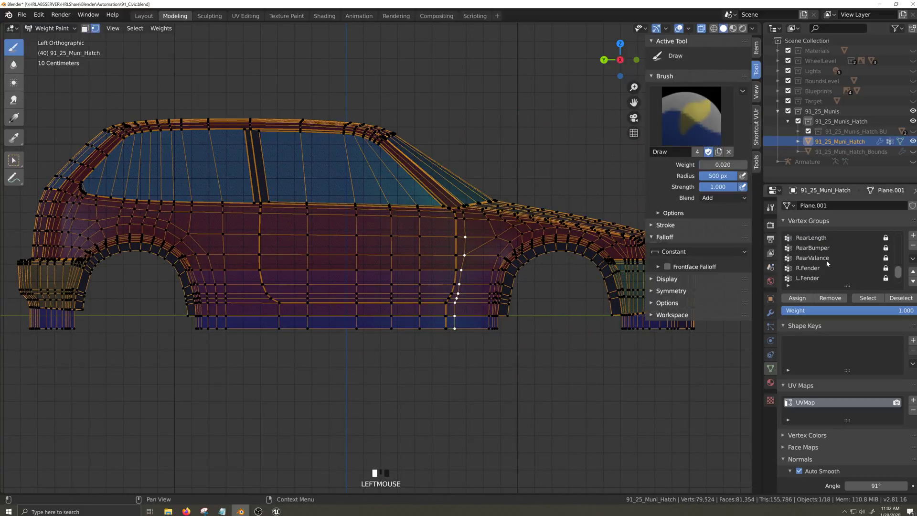
{"action": "scroll", "coordinate": [844, 254], "scroll_direction": "down", "scroll_amount": 7}
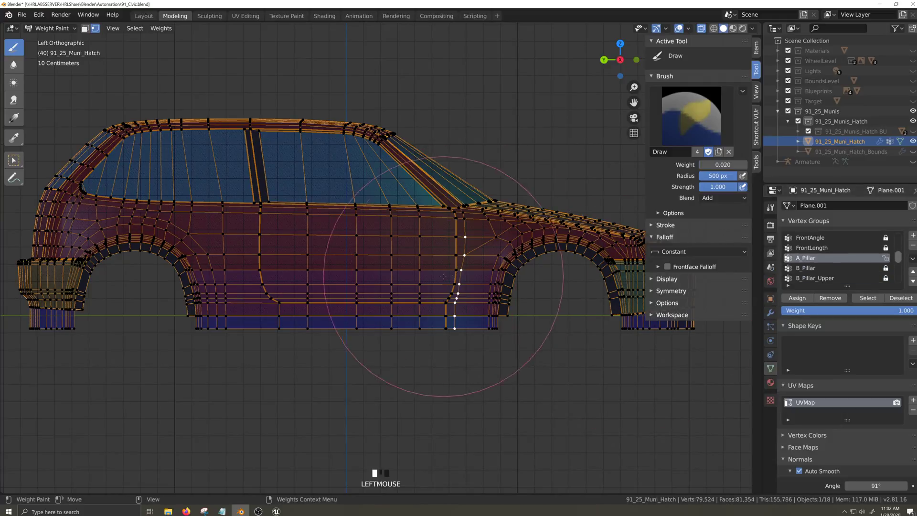
{"action": "left_click", "coordinate": [729, 197]}
{"action": "left_click", "coordinate": [779, 270]}
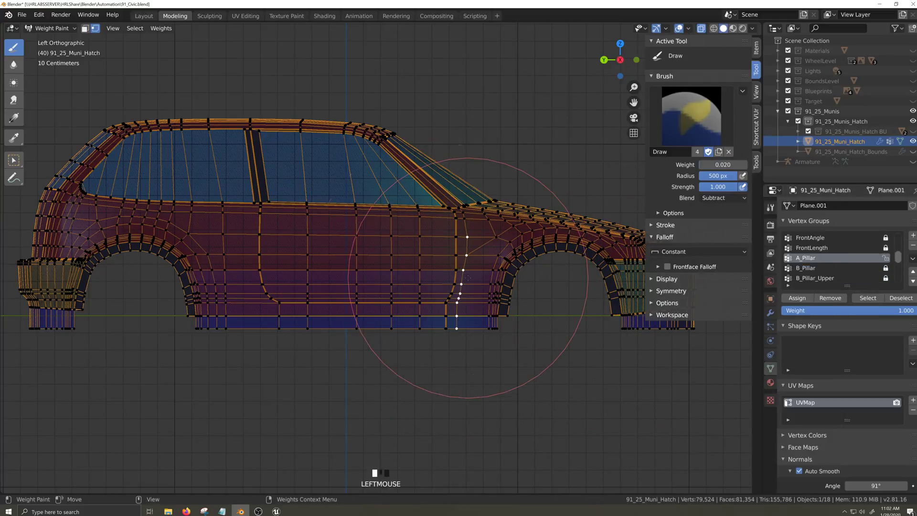
Add the next vertex up to the selected fender column and subtract A_Pillar weight from it with repeated brush dabs.
{"action": "left_click", "coordinate": [48, 28]}
{"action": "left_click", "coordinate": [47, 47]}
{"action": "left_click", "coordinate": [56, 30]}
{"action": "left_click", "coordinate": [48, 79]}
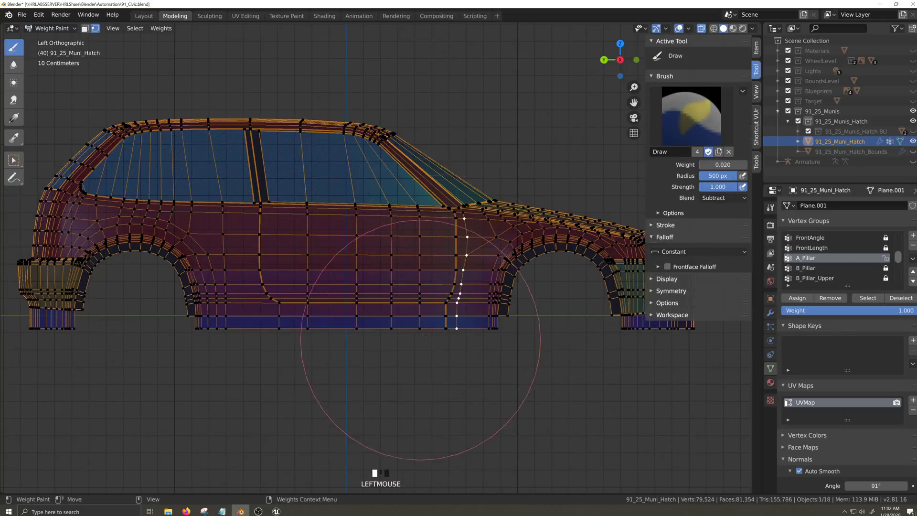
{"action": "left_click", "coordinate": [466, 349]}
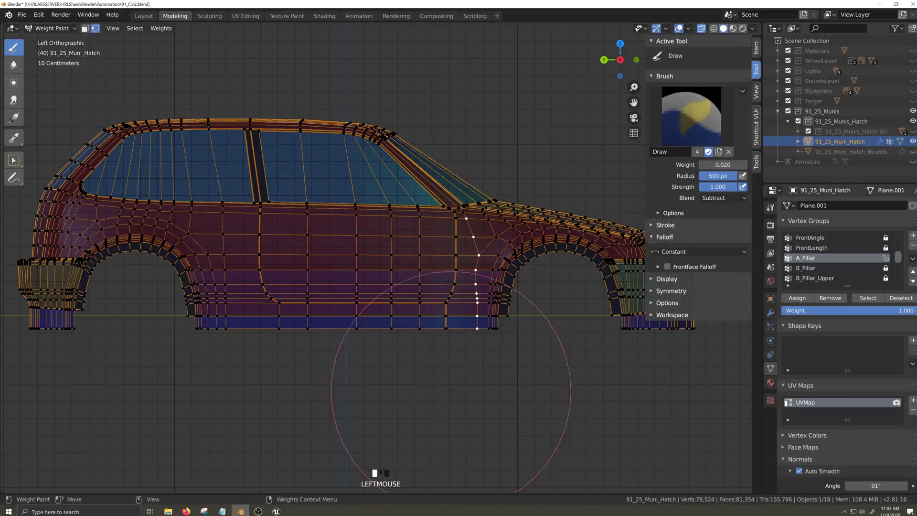
{"action": "mouse_move", "coordinate": [452, 389]}
{"action": "left_mouse_down"}
{"action": "mouse_move", "coordinate": [378, 478]}
{"action": "mouse_move", "coordinate": [273, 287]}
{"action": "left_mouse_up"}
Show the armature in Pose Mode, clear the A_Pillar bone's user transforms, and test the fender's deformation by moving the bone.
{"action": "left_click", "coordinate": [63, 29]}
{"action": "left_click", "coordinate": [53, 40]}
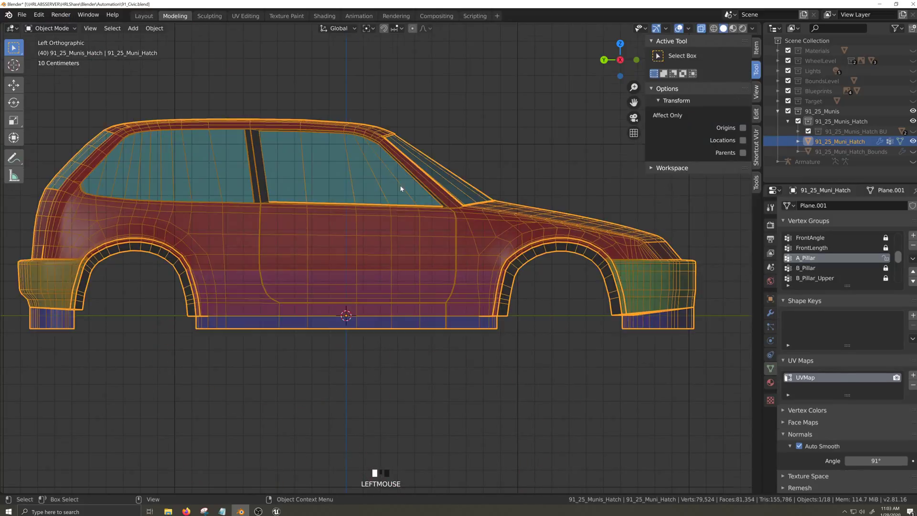
{"action": "scroll", "coordinate": [401, 188], "scroll_direction": "down", "scroll_amount": 4}
{"action": "left_click", "coordinate": [912, 161]}
{"action": "left_click", "coordinate": [383, 117]}
{"action": "key", "text": "ctrl+Tab"}
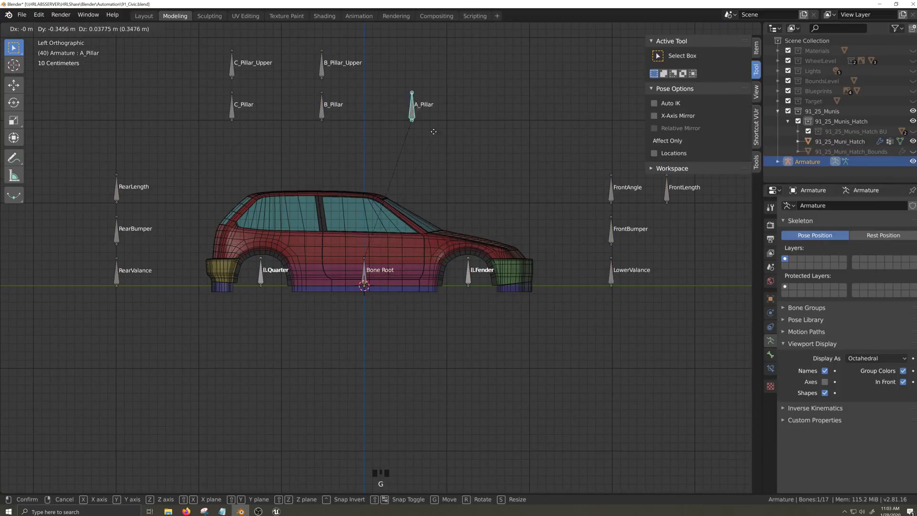
{"action": "right_click", "coordinate": [440, 130]}
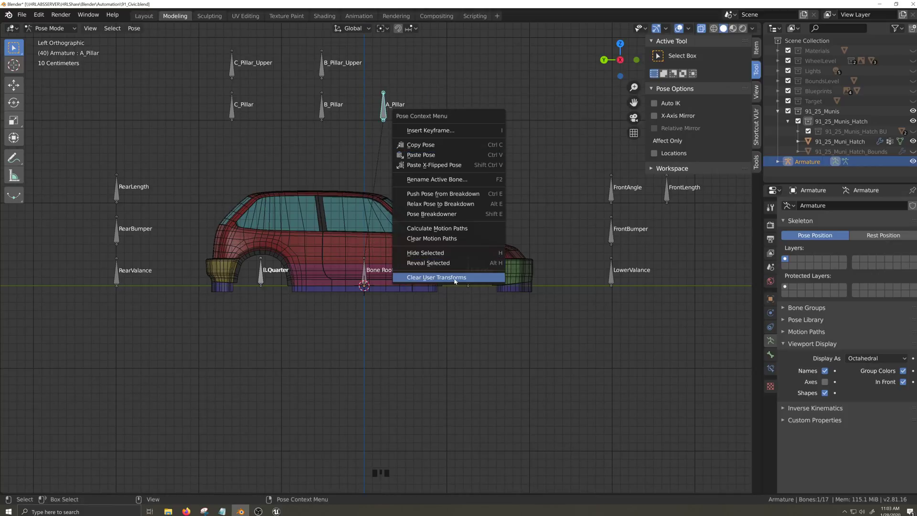
{"action": "left_click", "coordinate": [455, 279]}
{"action": "key", "text": "g"}
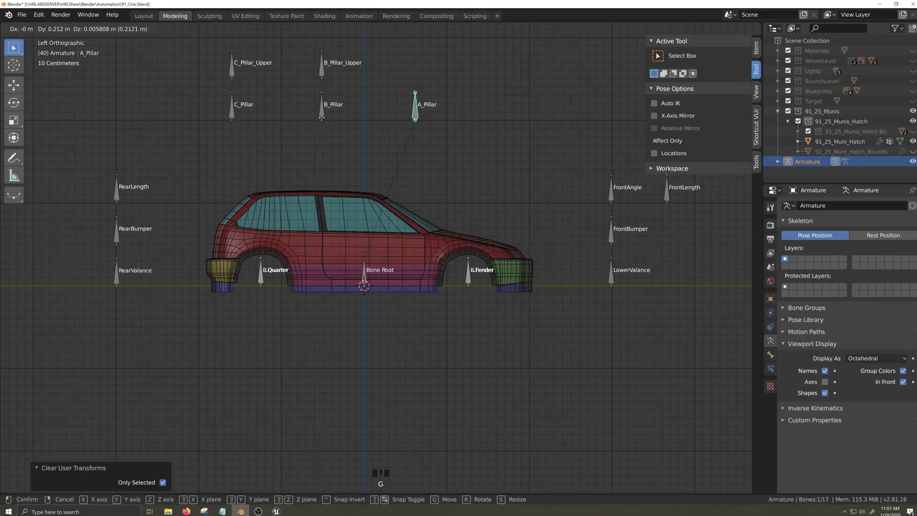
{"action": "right_click", "coordinate": [336, 118]}
Move the RearLength bone rearward by 1.04 m in Y to stretch the back of the body.
{"action": "left_click", "coordinate": [117, 188]}
{"action": "key", "text": "g"}
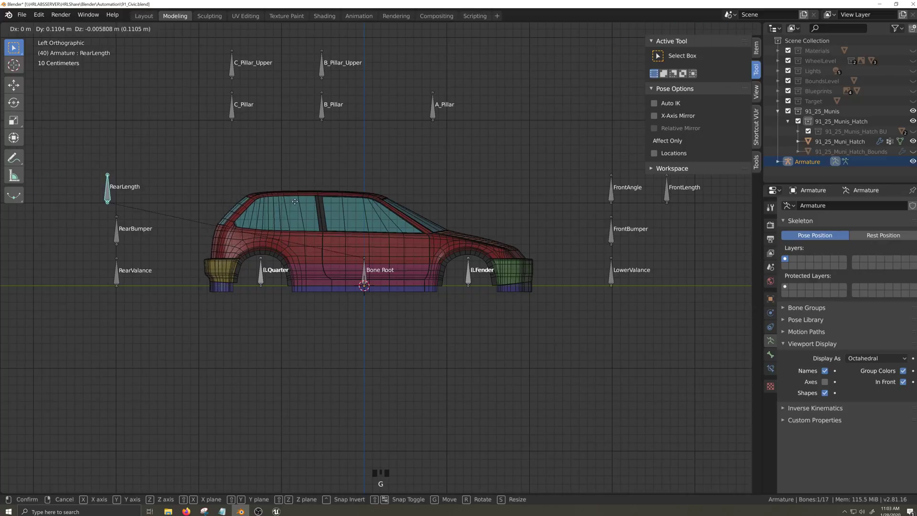
{"action": "left_click", "coordinate": [217, 202]}
{"action": "scroll", "coordinate": [383, 251], "scroll_direction": "up", "scroll_amount": 4}
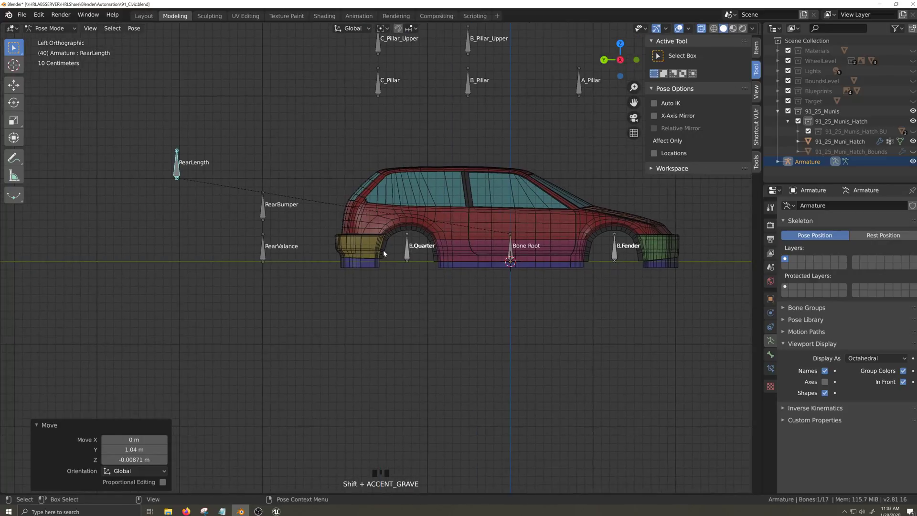
{"action": "scroll", "coordinate": [394, 285], "scroll_direction": "down", "scroll_amount": 3}
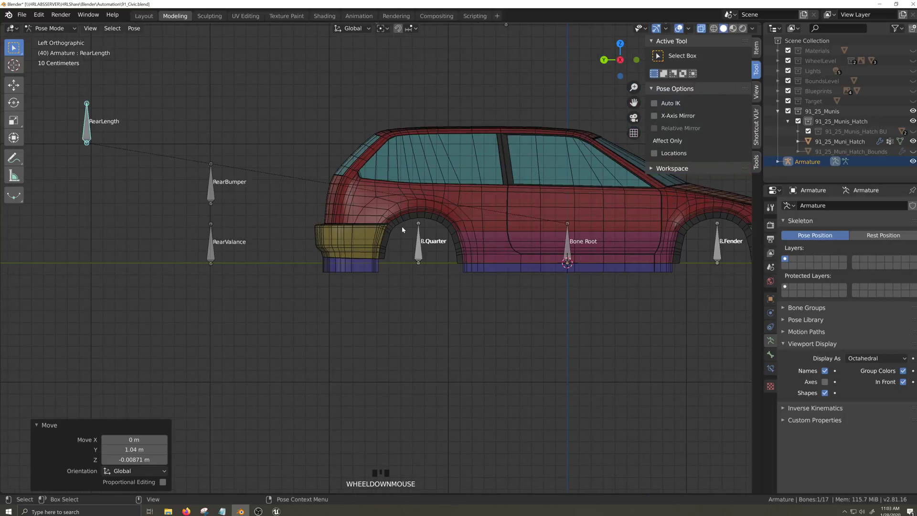
Return to editing the body mesh and select the vertex column running down the rear quarter and bumper behind the rear wheel arch.
{"action": "key", "text": "ctrl+Tab"}
{"action": "left_click", "coordinate": [52, 28]}
{"action": "left_click", "coordinate": [52, 51]}
{"action": "key", "text": "ctrl+Tab"}
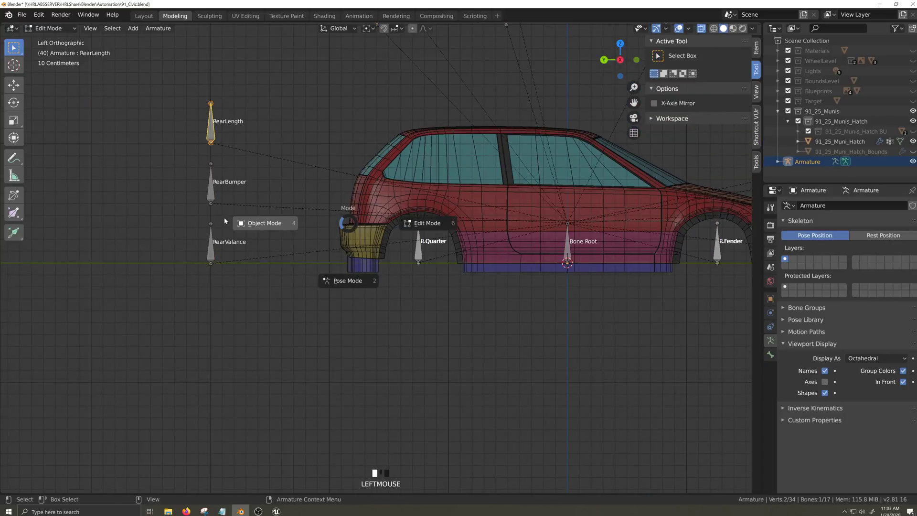
{"action": "left_click", "coordinate": [229, 221]}
{"action": "left_click", "coordinate": [394, 231]}
{"action": "key", "text": "Tab"}
{"action": "scroll", "coordinate": [364, 149], "scroll_direction": "up", "scroll_amount": 3}
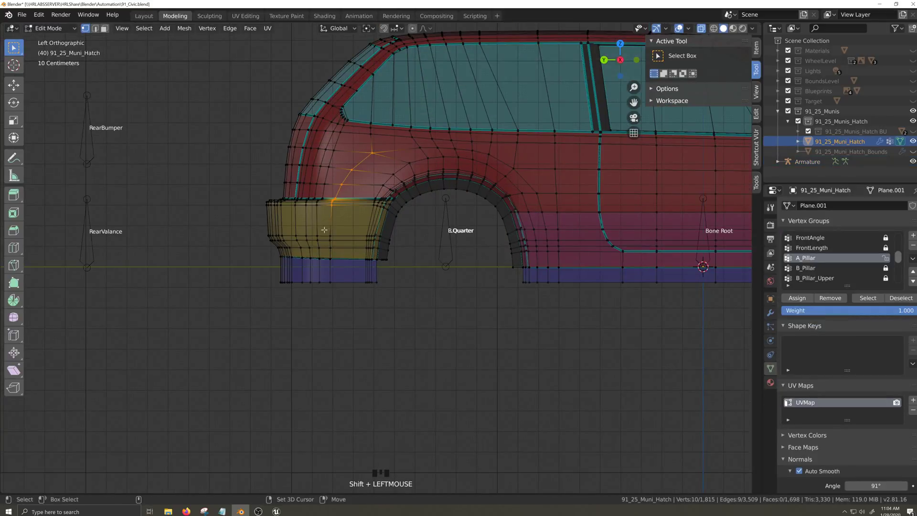
{"action": "left_click_drag", "start_coordinate": [325, 230], "coordinate": [339, 289], "text": "shift"}
{"action": "key", "text": "grave"}
{"action": "key", "text": "ctrl+KP_3"}
{"action": "scroll", "coordinate": [395, 213], "scroll_direction": "up", "scroll_amount": 5}
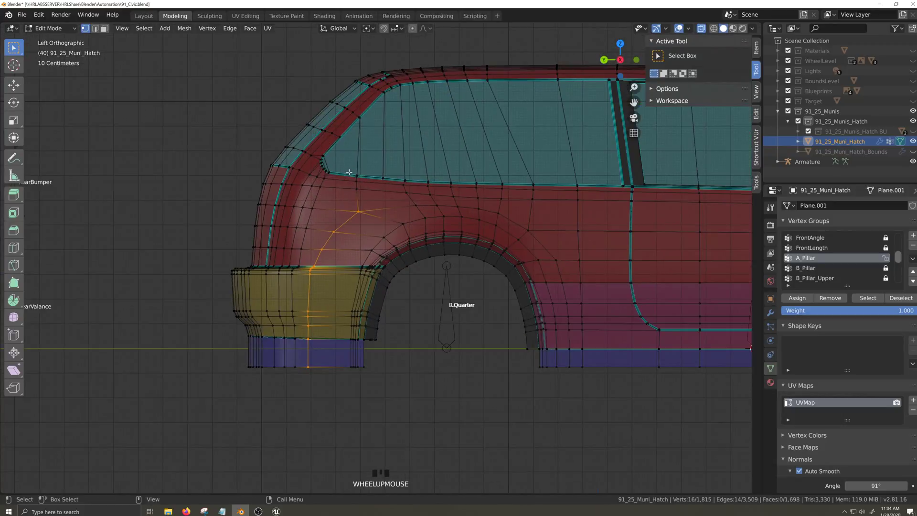
Unlock the RearLength vertex group and subtract its weight from the selected rear quarter and bumper column in Weight Paint mode.
{"action": "left_click", "coordinate": [52, 28]}
{"action": "left_click", "coordinate": [57, 81]}
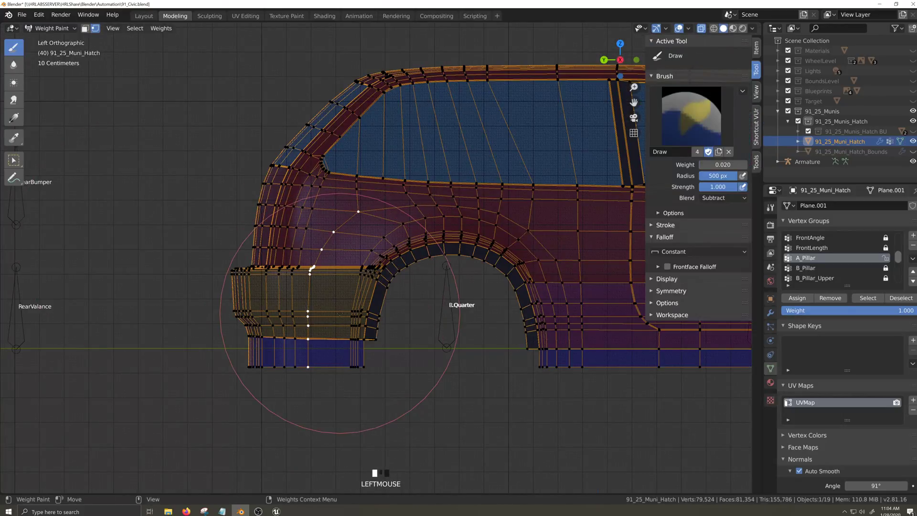
{"action": "scroll", "coordinate": [460, 326], "scroll_direction": "down", "scroll_amount": 4}
{"action": "scroll", "coordinate": [466, 327], "scroll_direction": "up", "scroll_amount": 2}
{"action": "scroll", "coordinate": [843, 270], "scroll_direction": "down", "scroll_amount": 3}
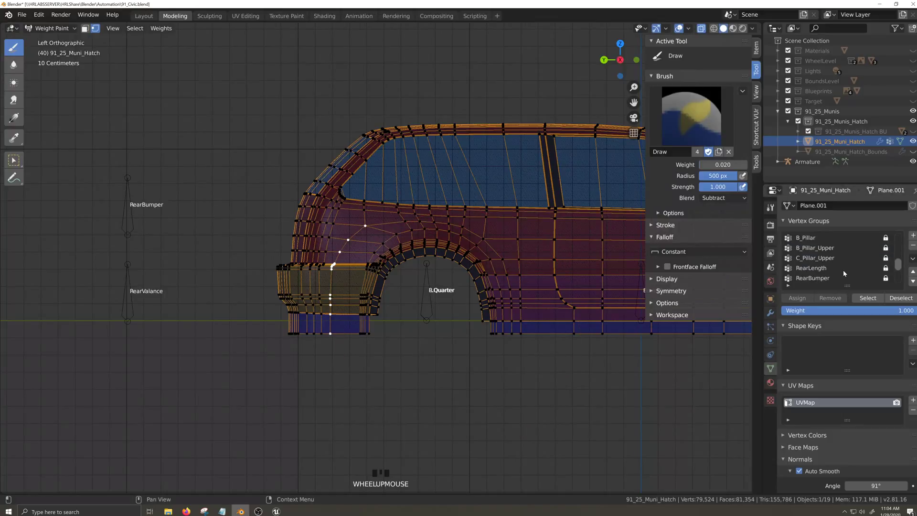
{"action": "left_click", "coordinate": [843, 269]}
{"action": "left_click", "coordinate": [885, 269]}
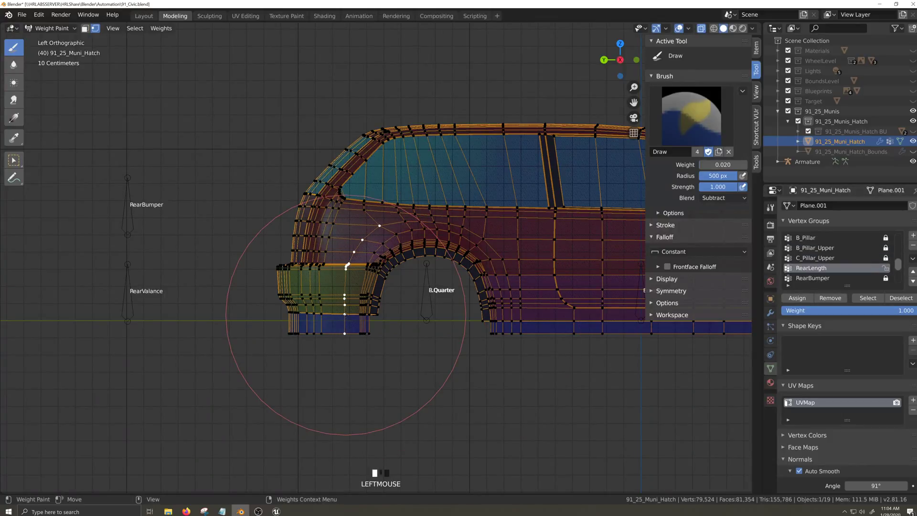
Select the two vertices just below the rear side window's lower corner and return to painting their RearLength weight.
{"action": "left_click", "coordinate": [51, 28]}
{"action": "left_click", "coordinate": [55, 48]}
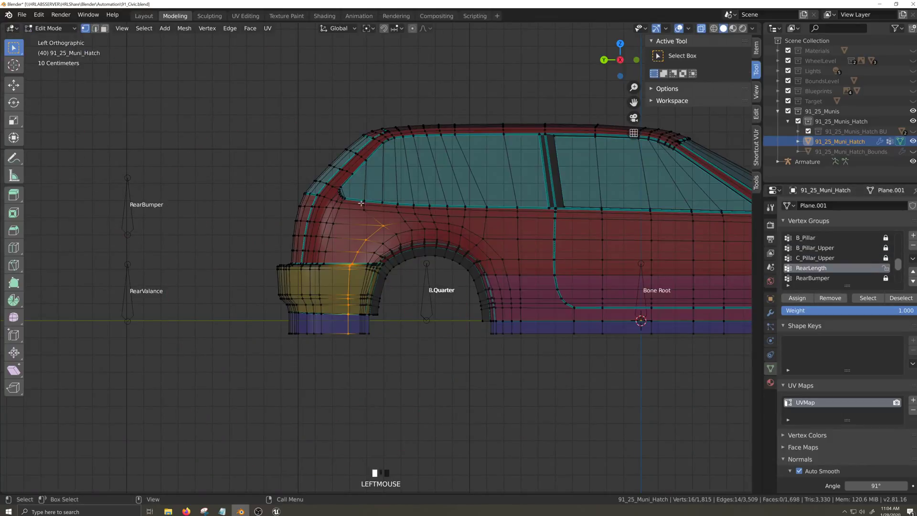
{"action": "left_click", "coordinate": [51, 29]}
{"action": "left_click", "coordinate": [57, 81]}
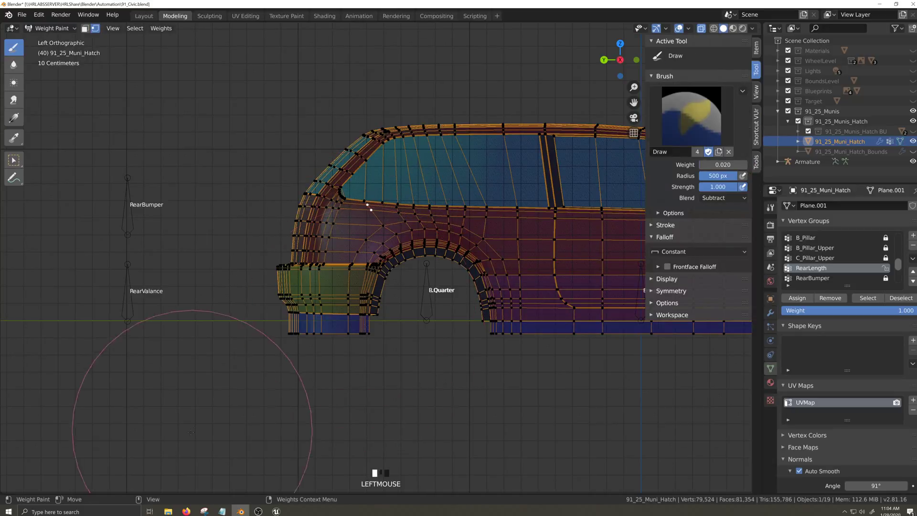
Show the armature in Pose Mode and test the rear body's deformation by moving the RearLength bone.
{"action": "left_click", "coordinate": [52, 28]}
{"action": "left_click", "coordinate": [54, 38]}
{"action": "middle_click_drag", "start_coordinate": [377, 270], "coordinate": [412, 293]}
{"action": "left_click", "coordinate": [164, 194]}
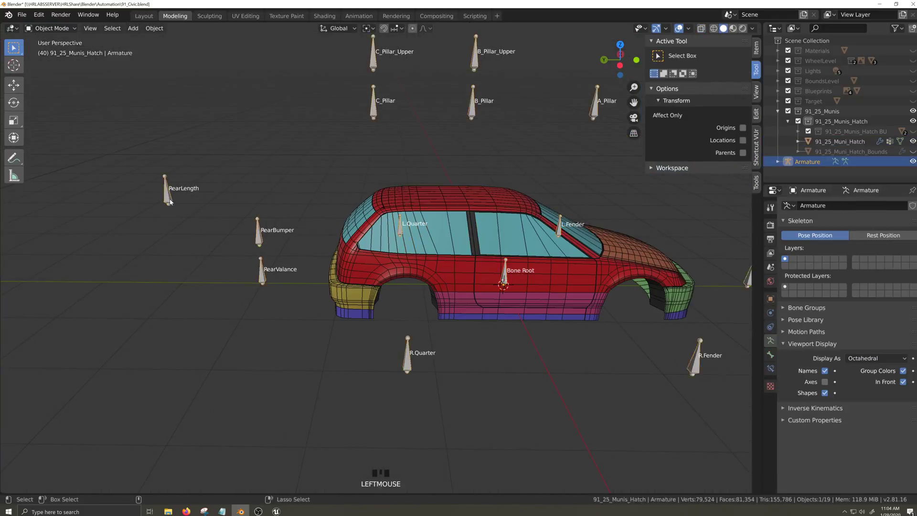
{"action": "key", "text": "ctrl+Tab"}
{"action": "middle_click_drag", "start_coordinate": [174, 225], "coordinate": [203, 246]}
{"action": "key", "text": "g"}
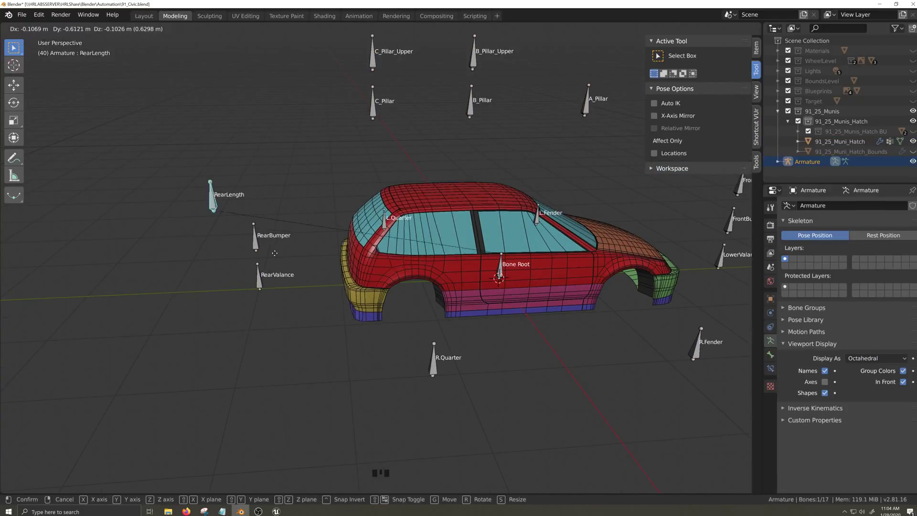
{"action": "left_click", "coordinate": [204, 255]}
Switch the viewport lighting to MatCap and hide the wireframe overlay.
{"action": "left_click", "coordinate": [752, 28]}
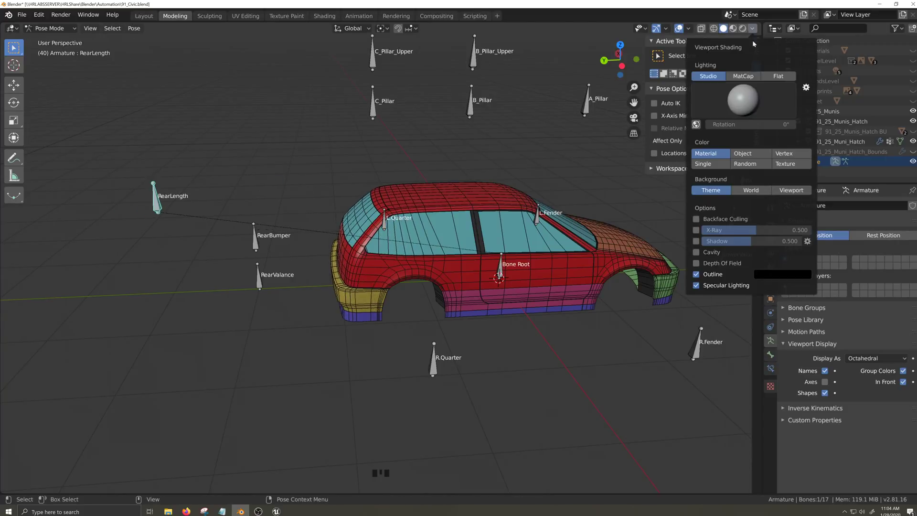
{"action": "left_click", "coordinate": [751, 75]}
{"action": "left_click", "coordinate": [688, 28]}
{"action": "left_click", "coordinate": [626, 197]}
Test the rear quarter's surface reflections by moving the RearLength bone and cancelling the move.
{"action": "right_click", "coordinate": [479, 173]}
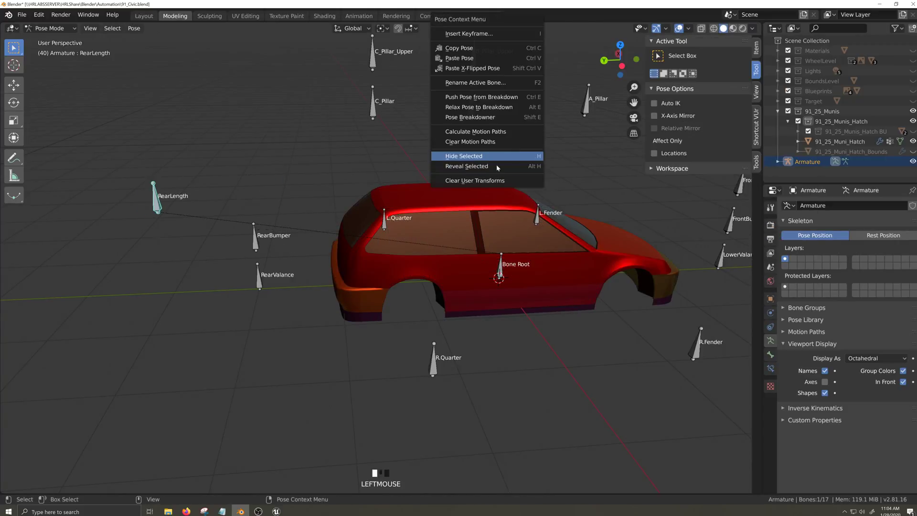
{"action": "key", "text": "grave"}
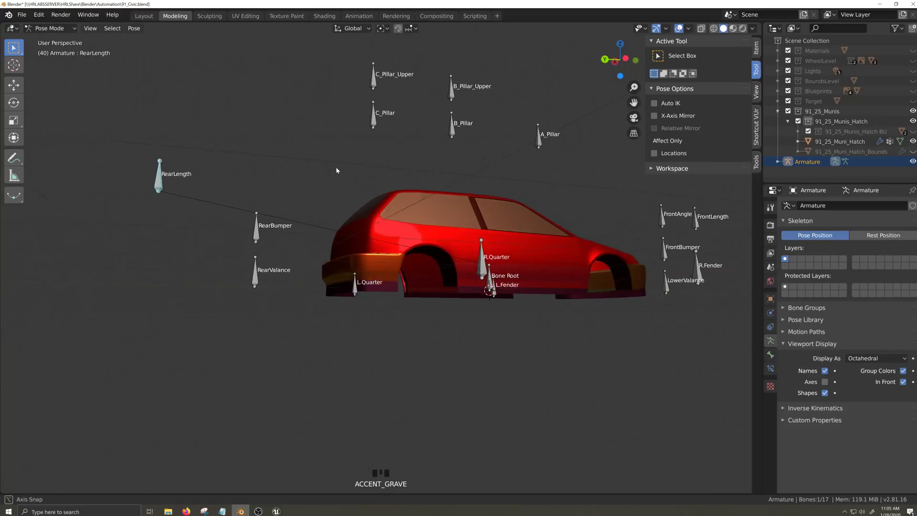
{"action": "middle_click_drag", "start_coordinate": [336, 172], "coordinate": [336, 174]}
{"action": "key", "text": "g"}
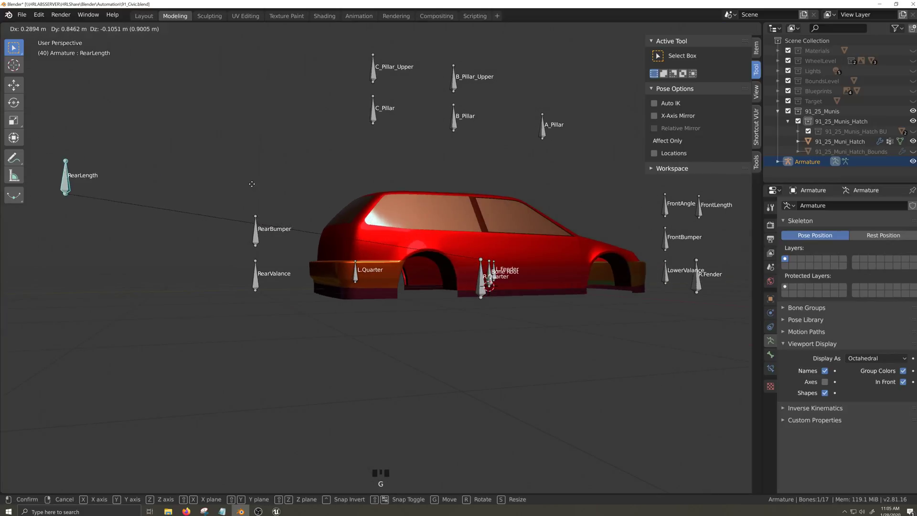
{"action": "right_click", "coordinate": [469, 211]}
Select the B_Pillar bone and test the body's deformation by moving it and cancelling the move.
{"action": "key", "text": "grave"}
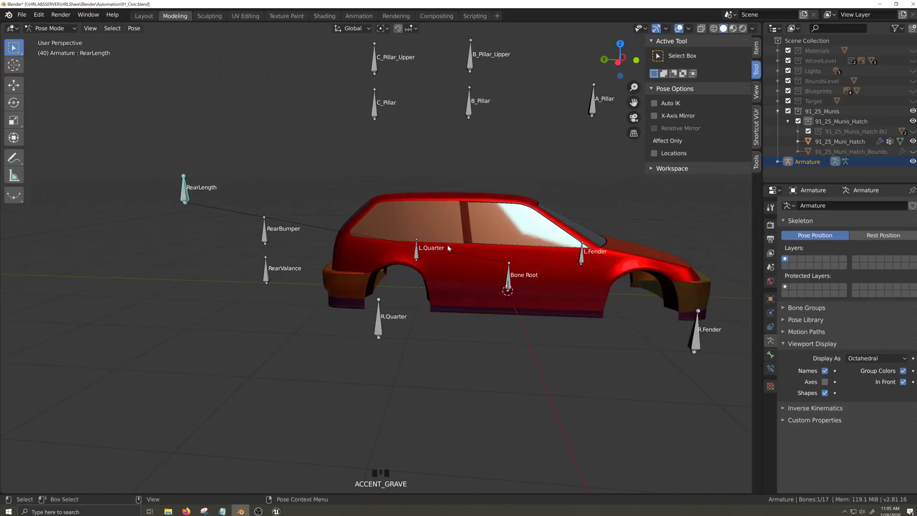
{"action": "key", "text": "shift+grave"}
{"action": "key", "text": "shift+grave"}
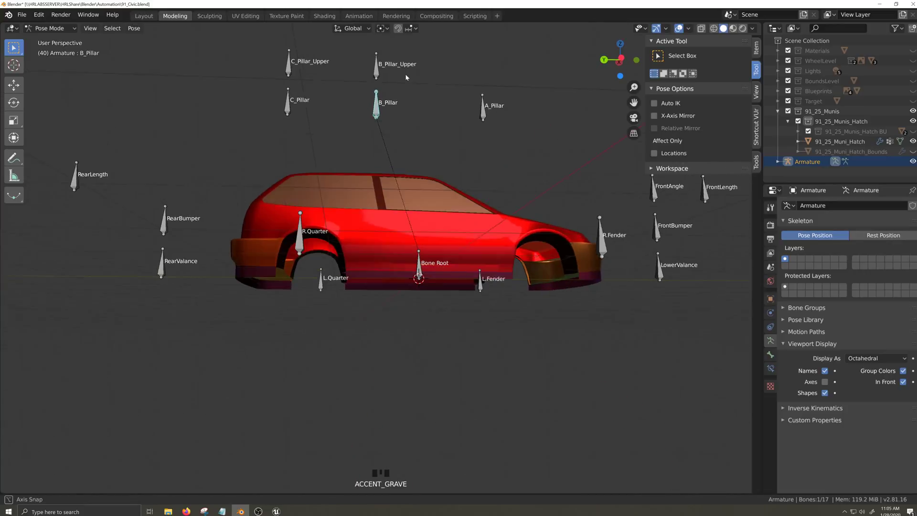
{"action": "key", "text": "g"}
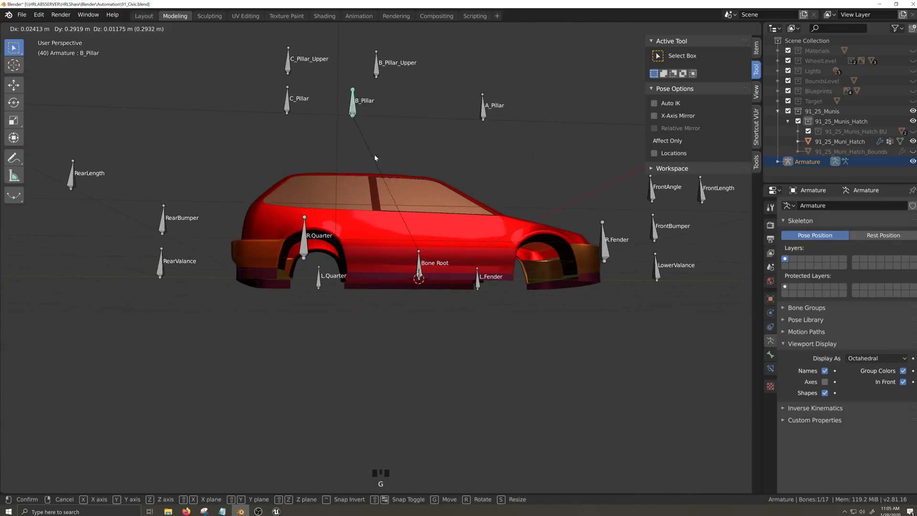
{"action": "right_click", "coordinate": [374, 157]}
{"action": "key", "text": "grave"}
Select the A_Pillar bone and test how the fender and windshield area deform, cancelling the move.
{"action": "left_click", "coordinate": [485, 107]}
{"action": "key", "text": "grave"}
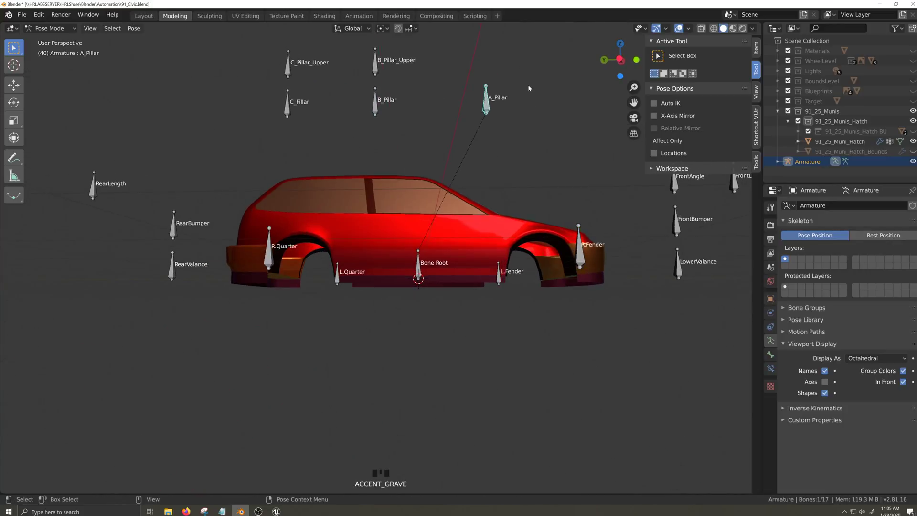
{"action": "key", "text": "g"}
{"action": "right_click", "coordinate": [485, 160]}
{"action": "key", "text": "grave"}
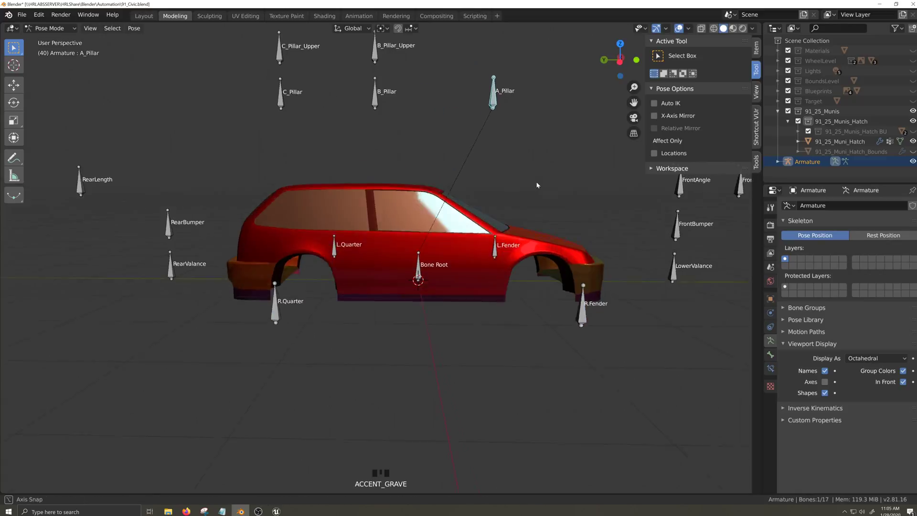
Select the FrontLength bone and test the front end's deformation, cancelling the move.
{"action": "key", "text": "shift+grave"}
{"action": "left_click", "coordinate": [677, 187]}
{"action": "key", "text": "g"}
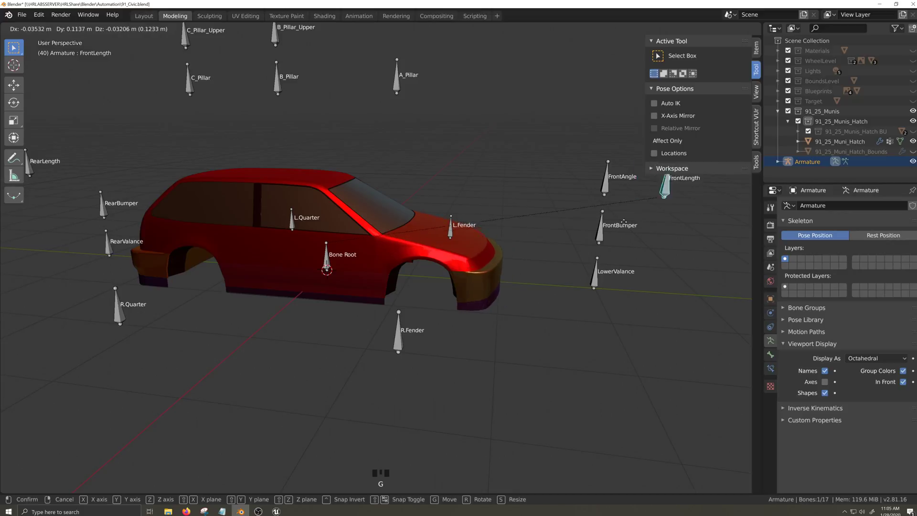
{"action": "right_click", "coordinate": [681, 214]}
Show the wireframe overlay and move the FrontLength bone to check how the front end's topology stretches.
{"action": "left_click", "coordinate": [688, 28]}
{"action": "left_click", "coordinate": [628, 197]}
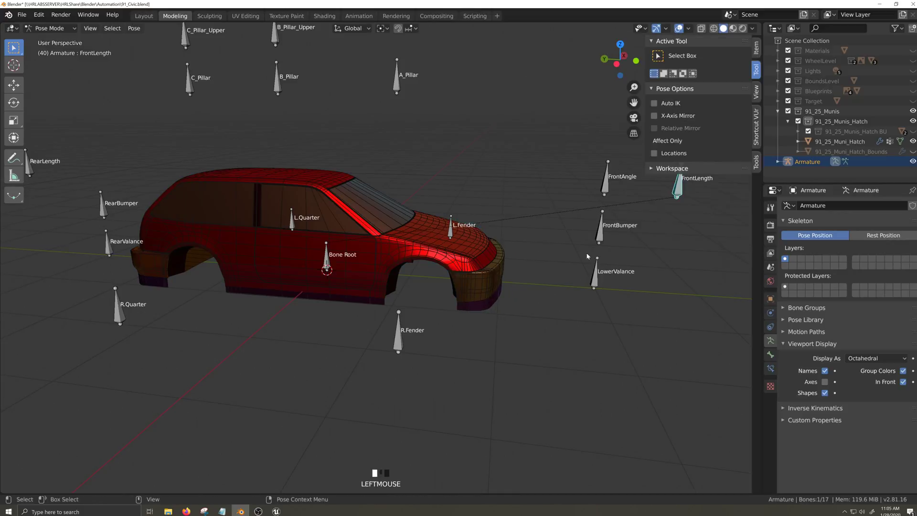
{"action": "key", "text": "g"}
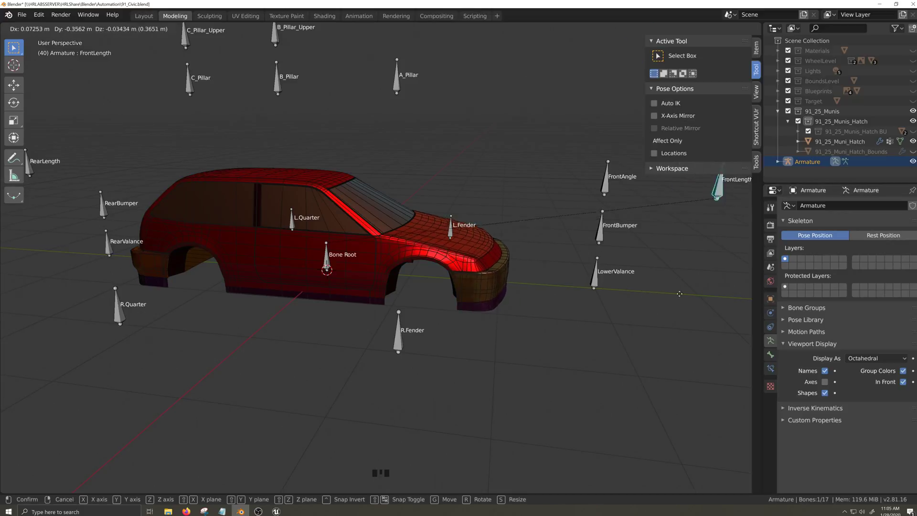
{"action": "left_click", "coordinate": [659, 282]}
Return to Object Mode and hide the wireframe overlay to inspect the whole body's shading.
{"action": "scroll", "coordinate": [526, 306], "scroll_direction": "down", "scroll_amount": 3}
{"action": "key", "text": "ctrl+Tab"}
{"action": "scroll", "coordinate": [500, 311], "scroll_direction": "up", "scroll_amount": 1}
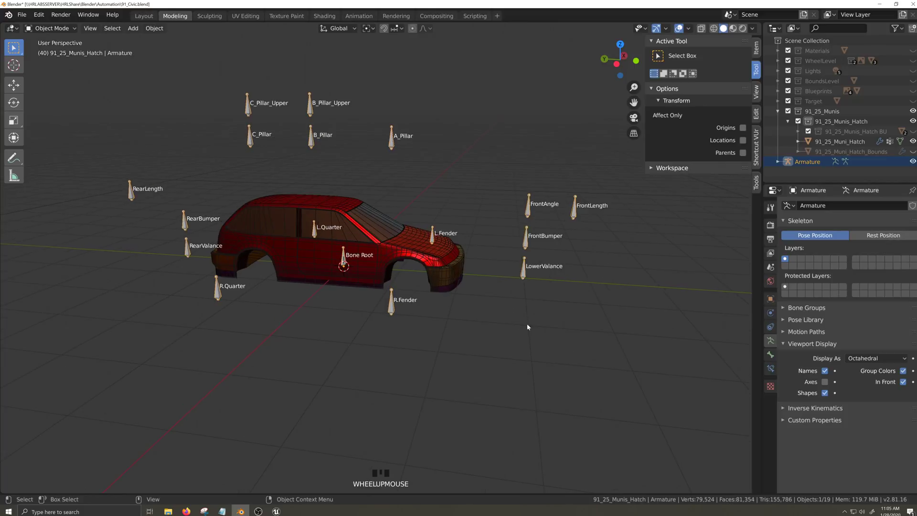
{"action": "key", "text": "grave"}
{"action": "middle_click_drag", "start_coordinate": [528, 328], "coordinate": [446, 320]}
{"action": "left_click", "coordinate": [687, 29]}
{"action": "left_click", "coordinate": [627, 196]}
{"action": "key", "text": "shift+grave"}
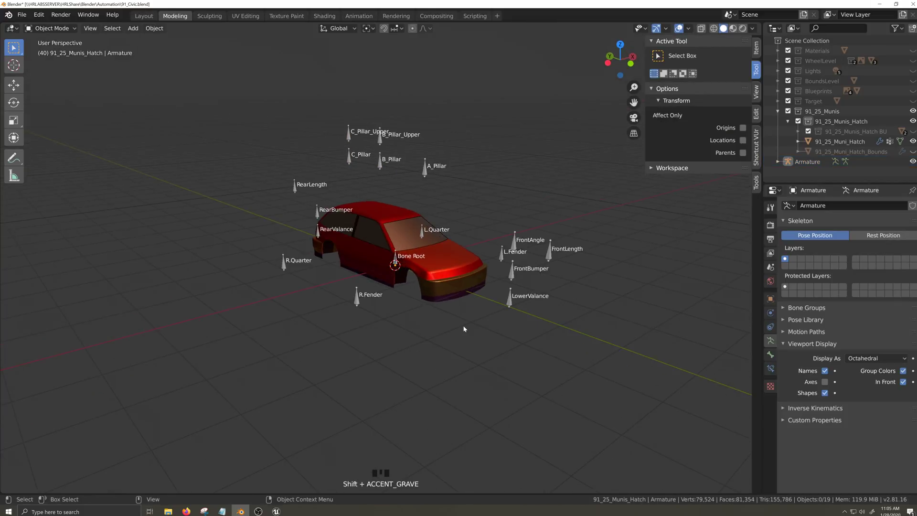